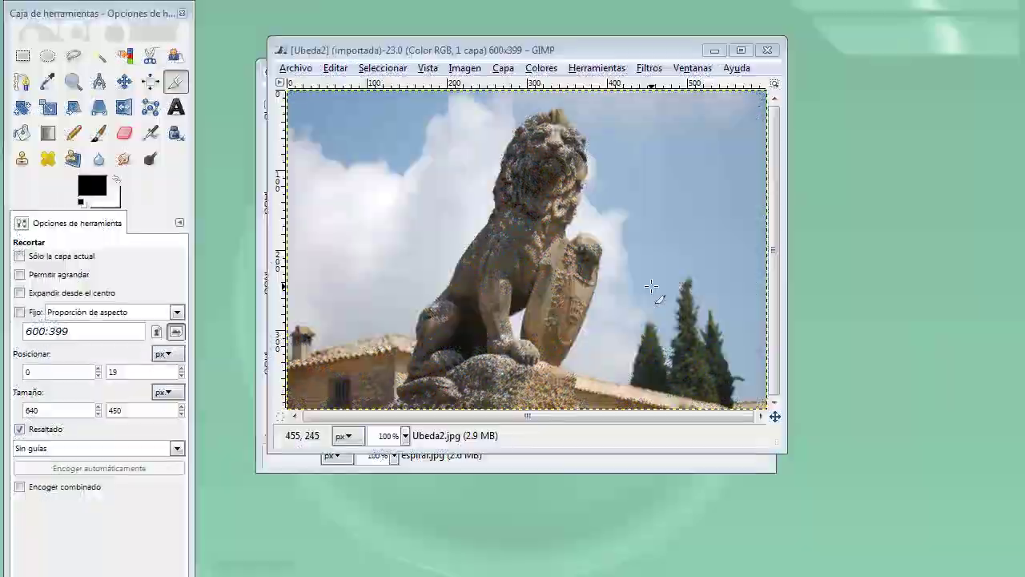
# Tear off the Filtros > Mapa submenu and place its window to the right of the lion photo.
pyautogui.rightClick(578, 203)
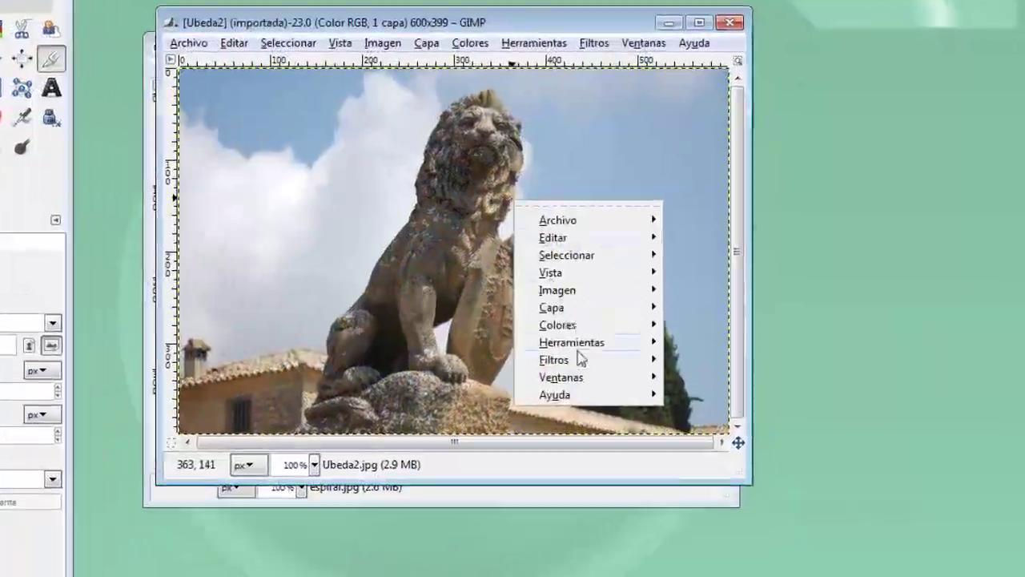
pyautogui.moveTo(554, 360)
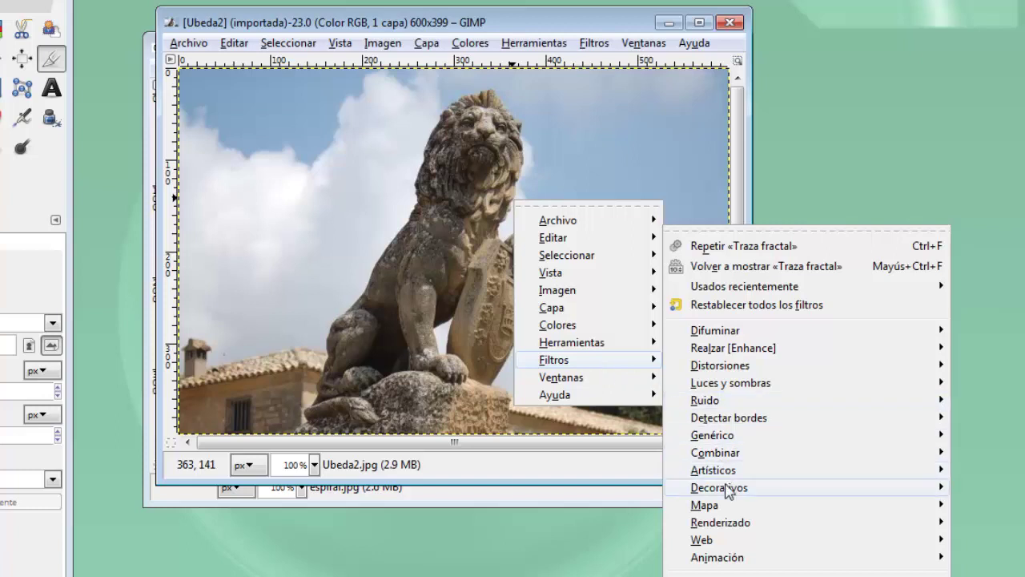
pyautogui.moveTo(705, 504)
pyautogui.click(590, 485)
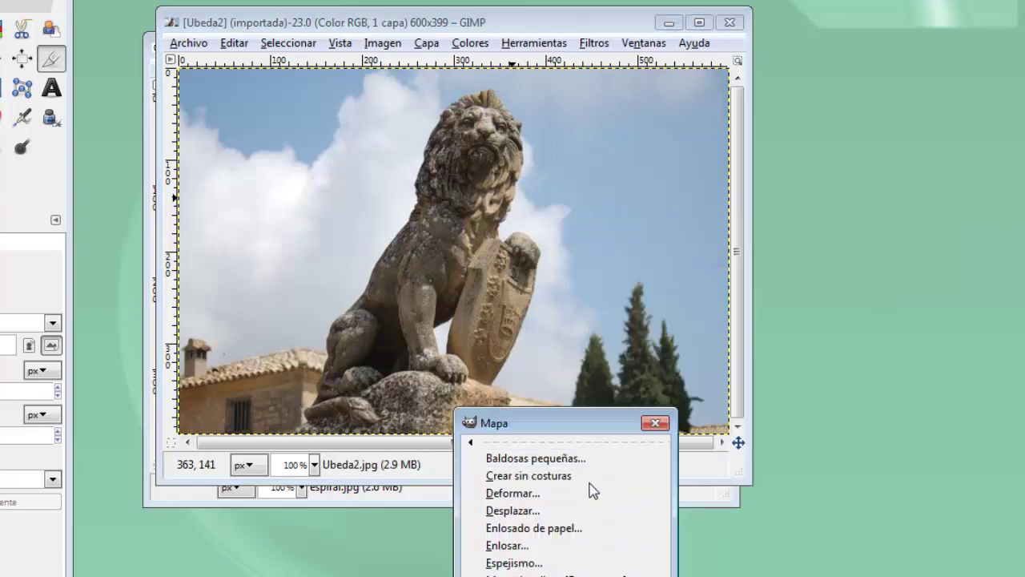
pyautogui.moveTo(604, 418); pyautogui.dragTo(926, 68)
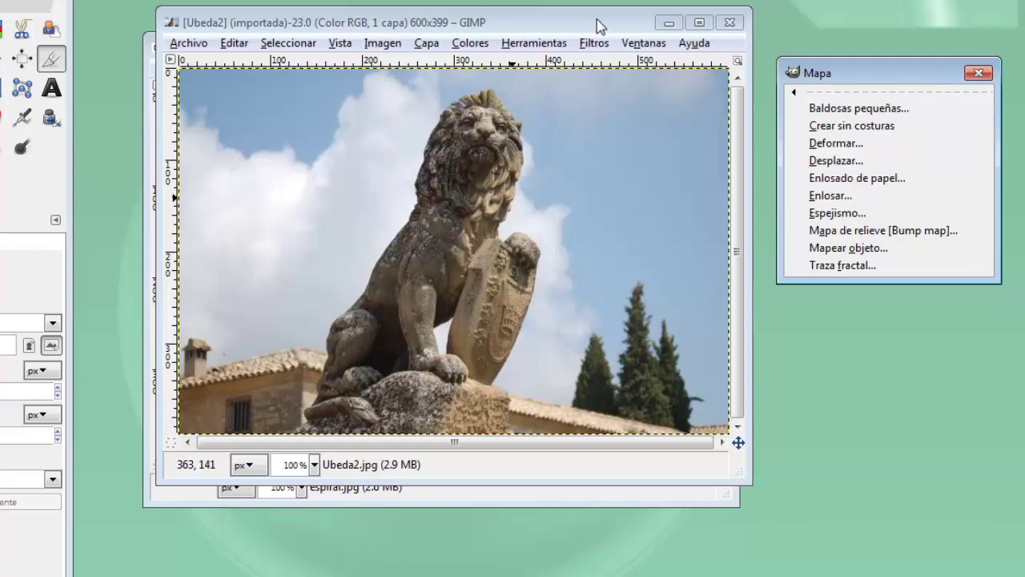
pyautogui.click(842, 115)
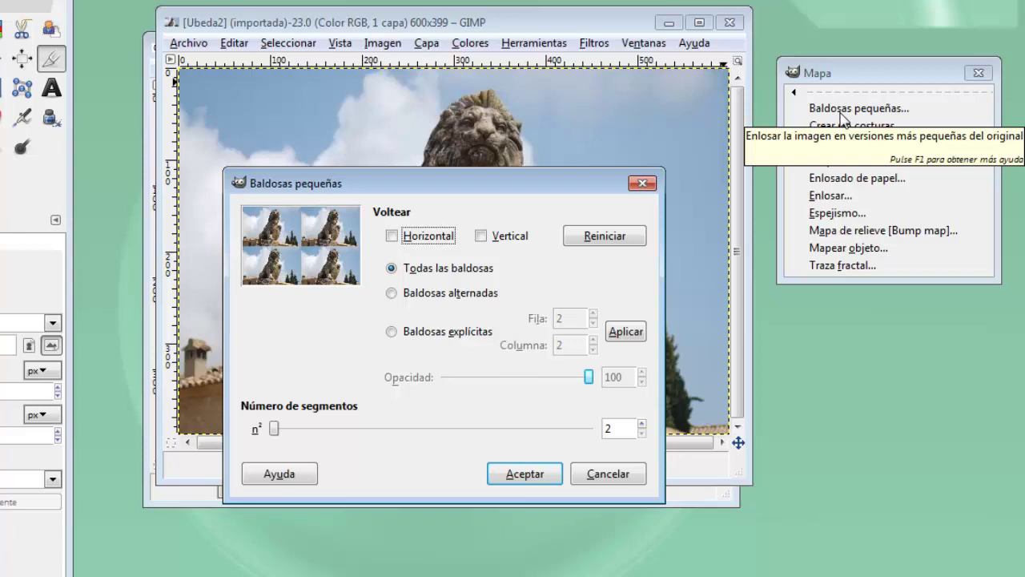
pyautogui.click(641, 425)
pyautogui.click(641, 425)
pyautogui.click(641, 424)
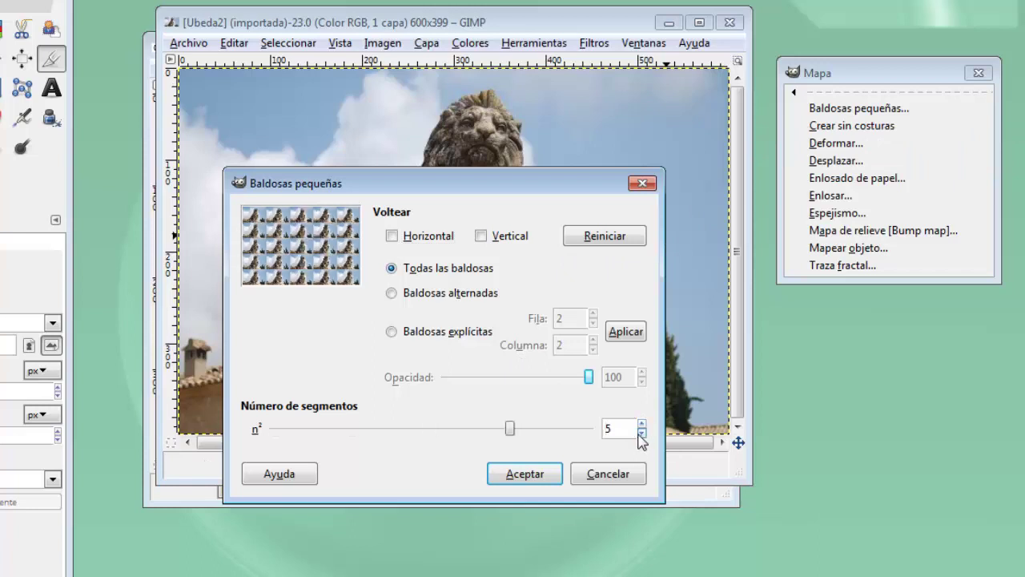
pyautogui.click(641, 433)
pyautogui.click(642, 433)
pyautogui.click(642, 433)
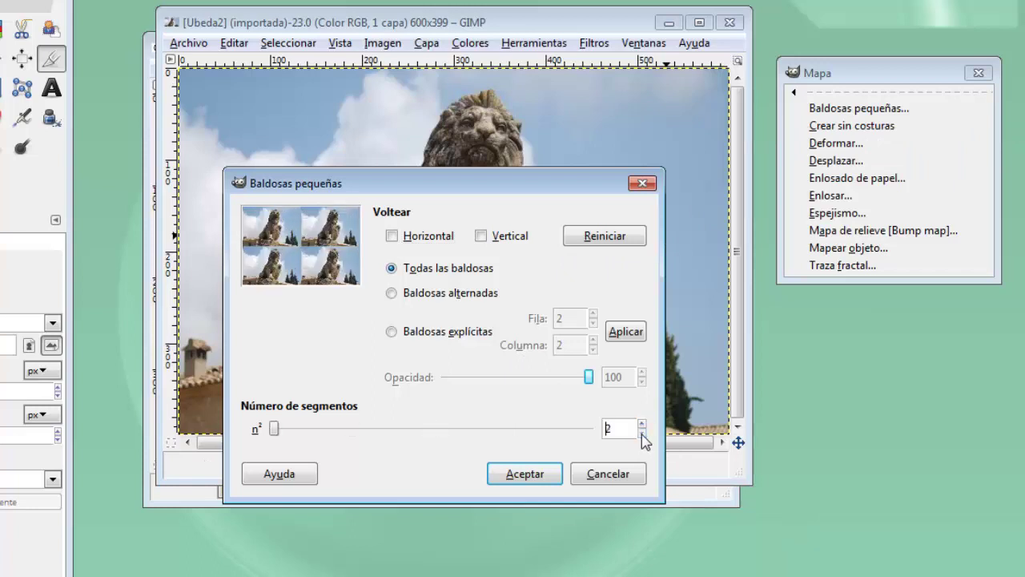
pyautogui.click(642, 425)
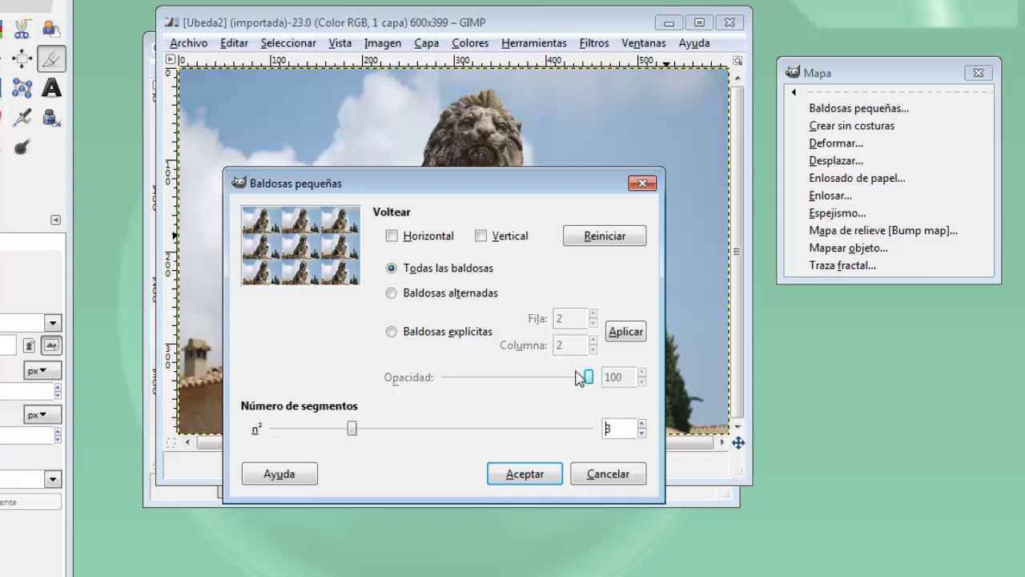
pyautogui.click(392, 236)
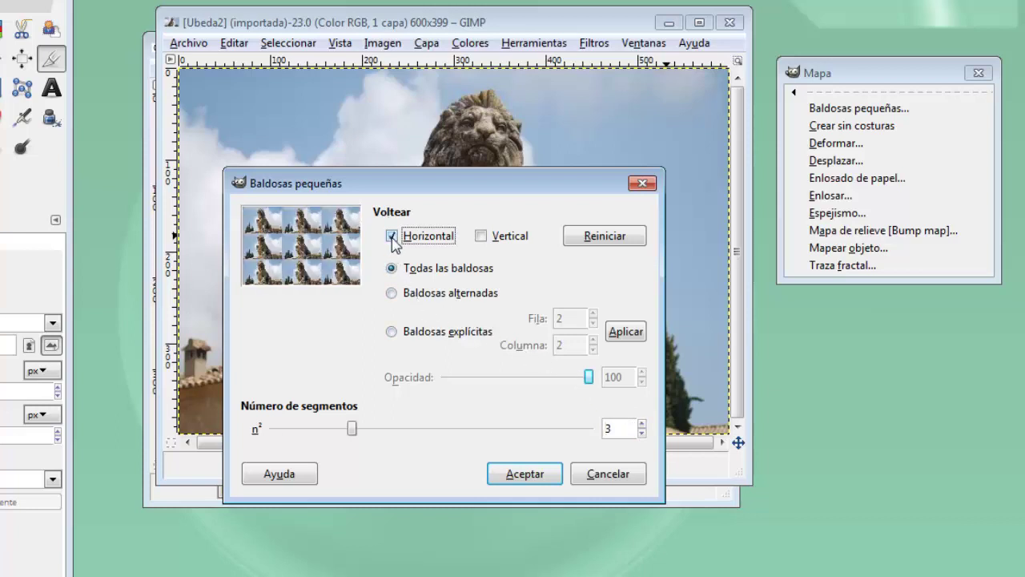
pyautogui.click(391, 237)
pyautogui.click(481, 236)
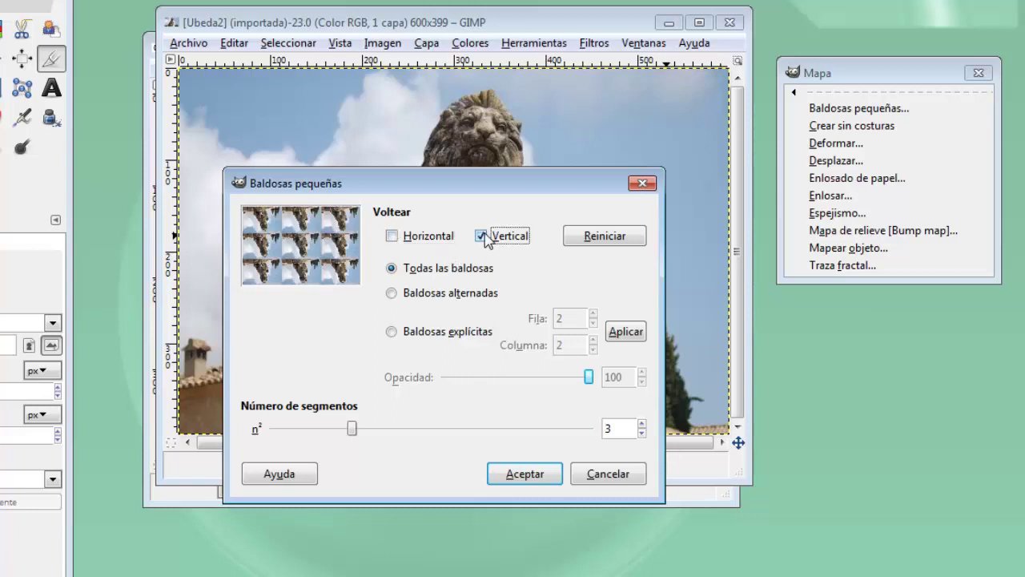
pyautogui.click(481, 236)
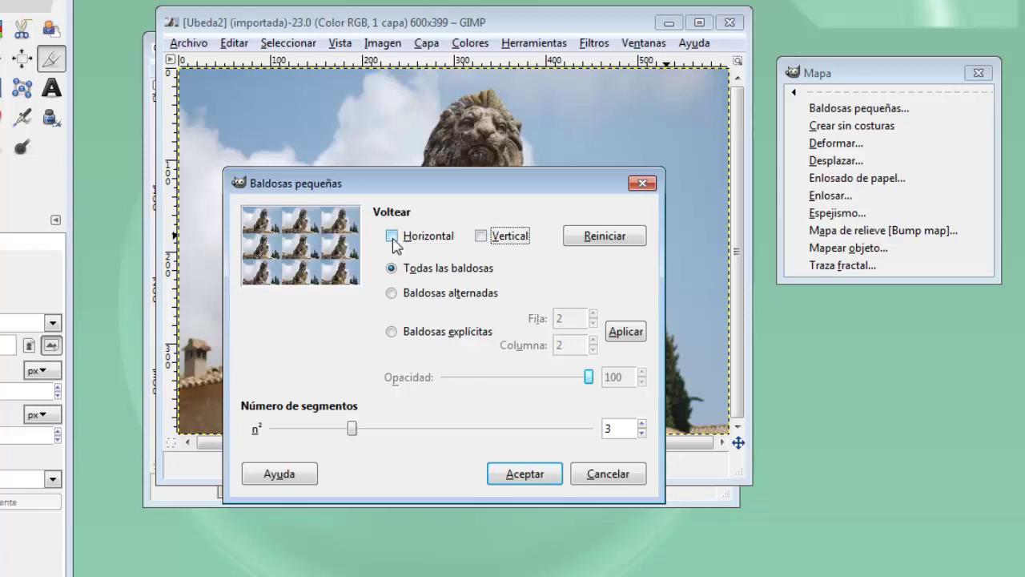
pyautogui.click(391, 236)
pyautogui.click(391, 293)
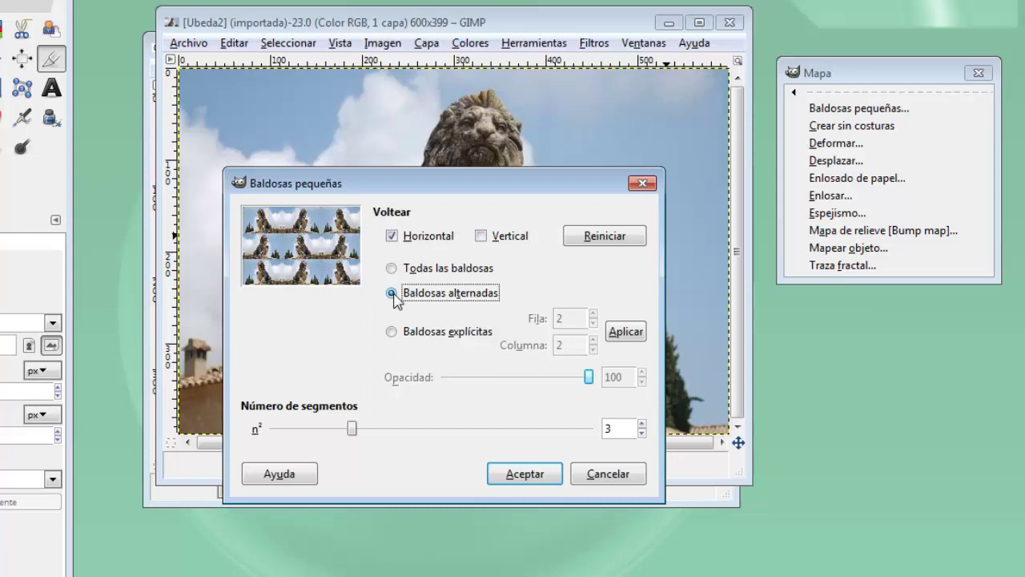
pyautogui.click(391, 332)
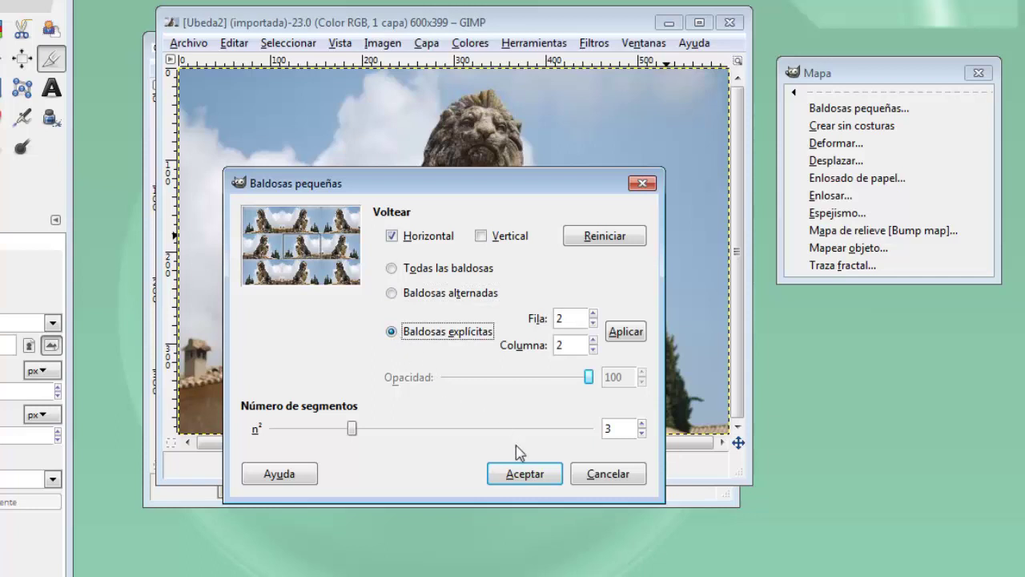
pyautogui.click(535, 478)
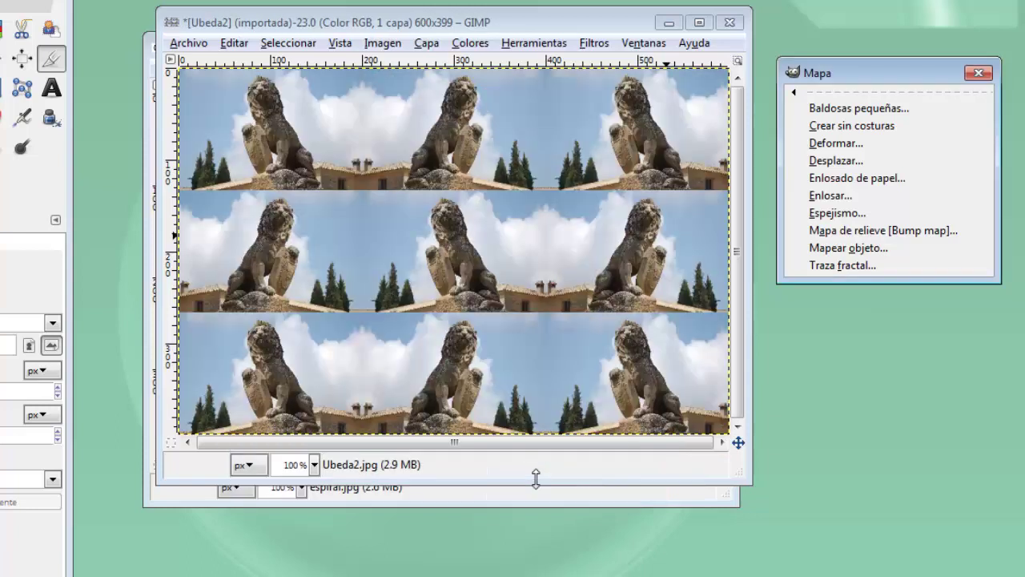
pyautogui.click(484, 28)
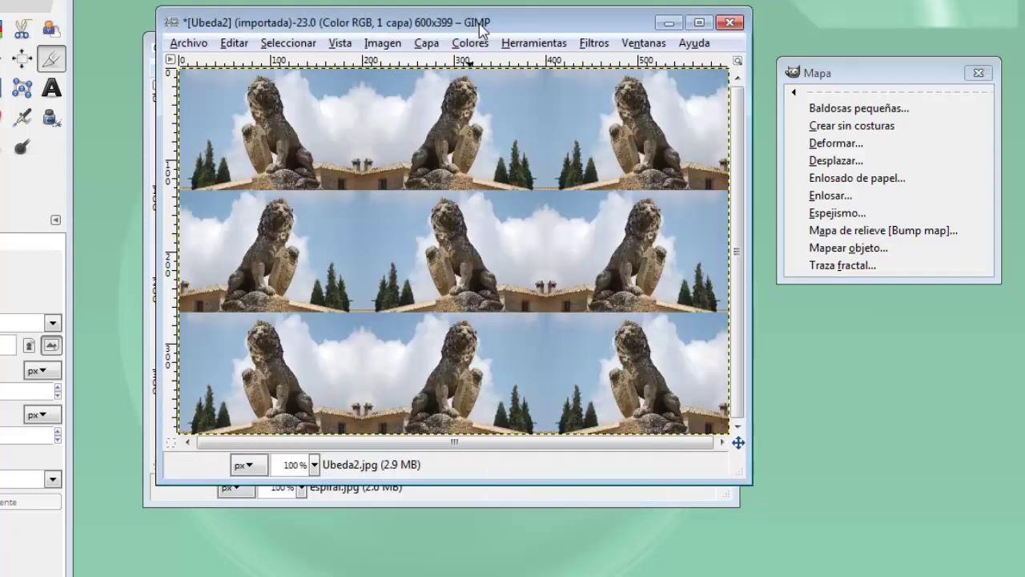
pyautogui.hotkey('ctrl', 'z')
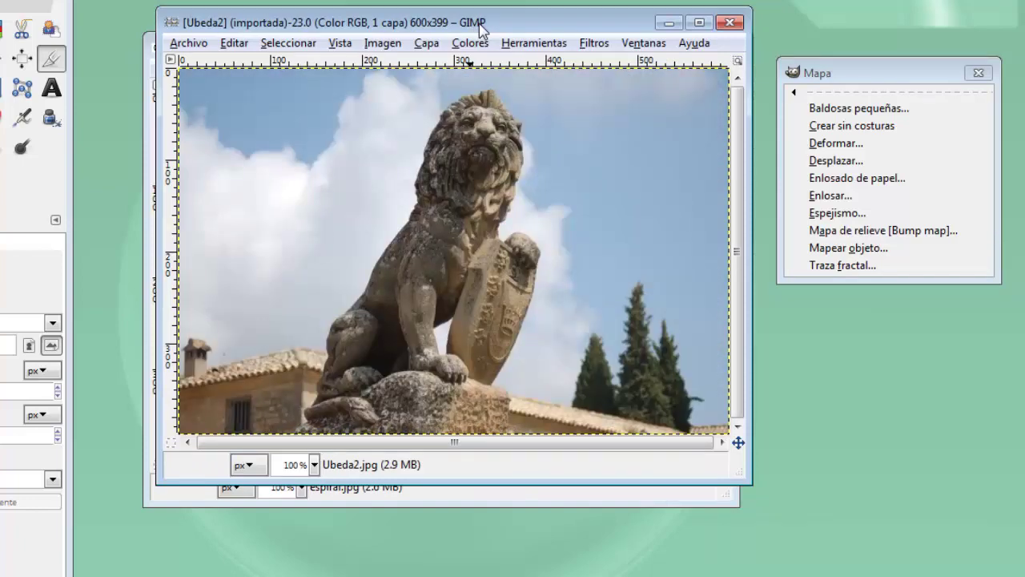
pyautogui.click(838, 126)
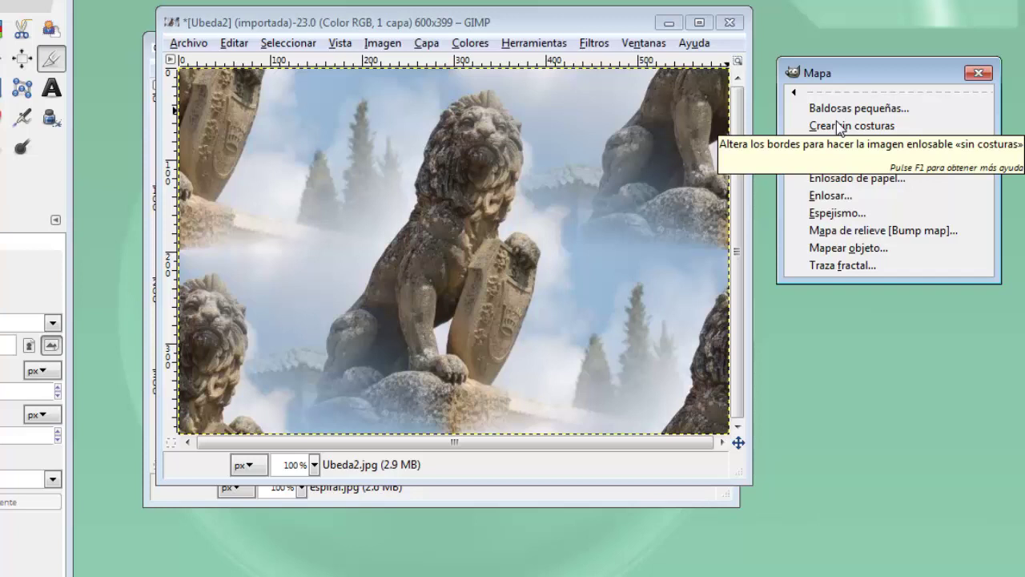
pyautogui.click(610, 26)
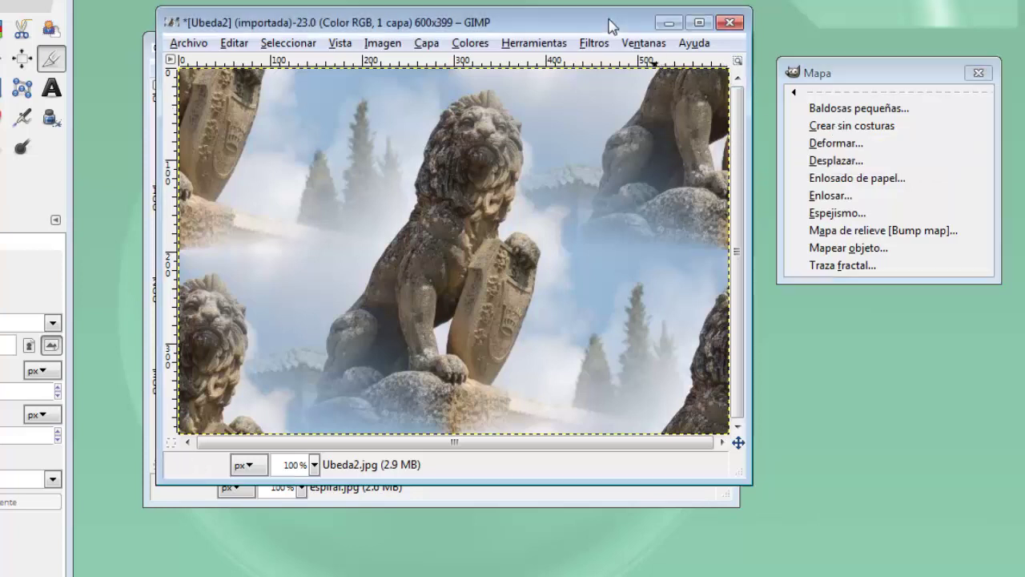
pyautogui.hotkey('ctrl', 'z')
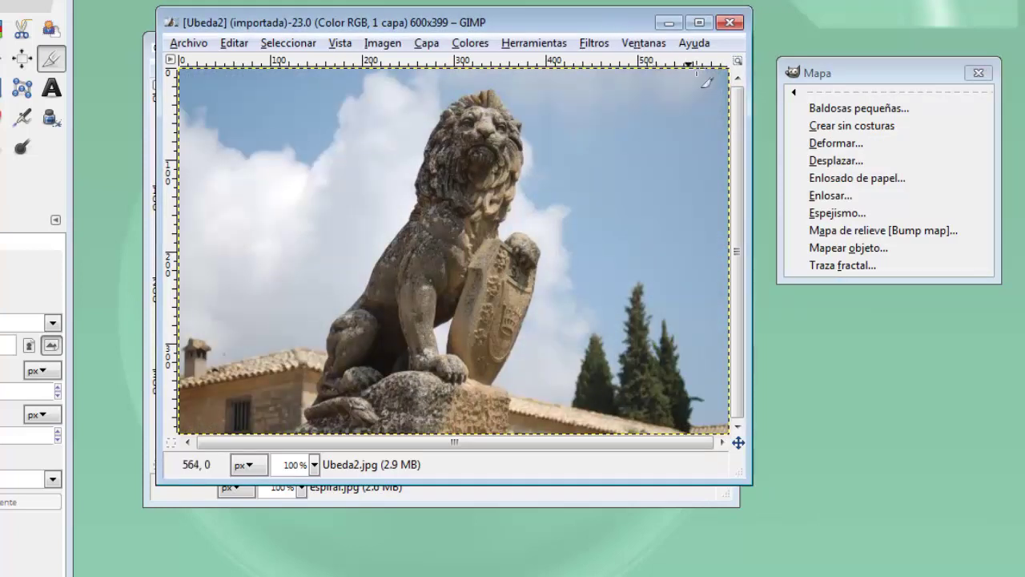
# Apply a Deformar warp driven by espiral.jpg to the lion photo, inspect the swirl, then undo it.
pyautogui.click(837, 145)
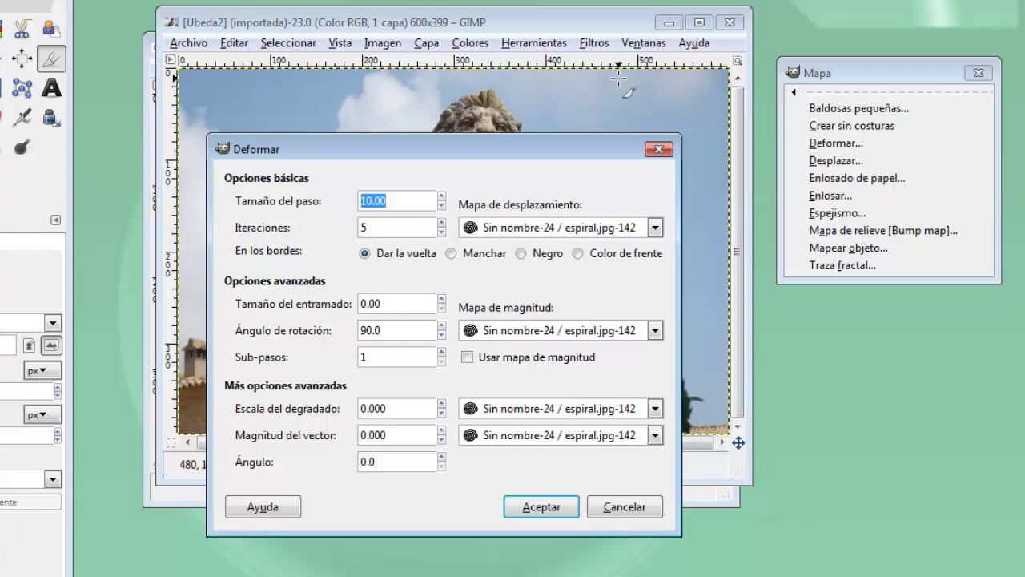
pyautogui.click(558, 32)
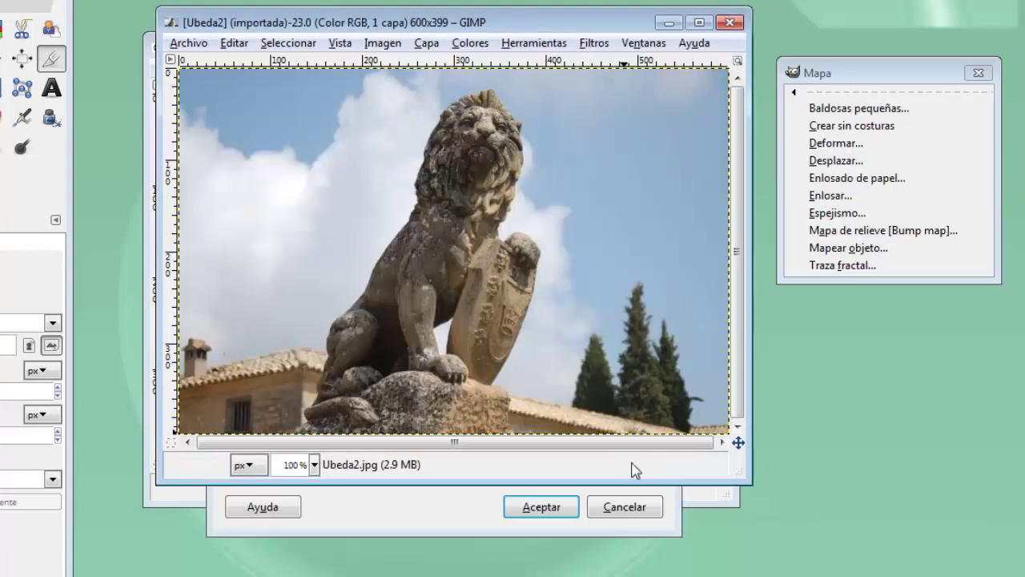
pyautogui.click(710, 501)
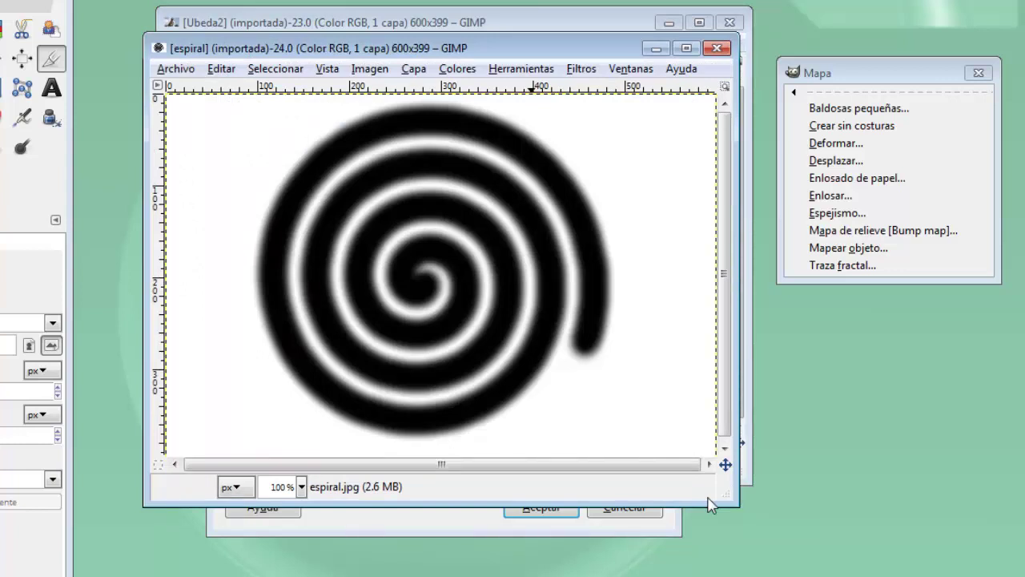
pyautogui.click(674, 530)
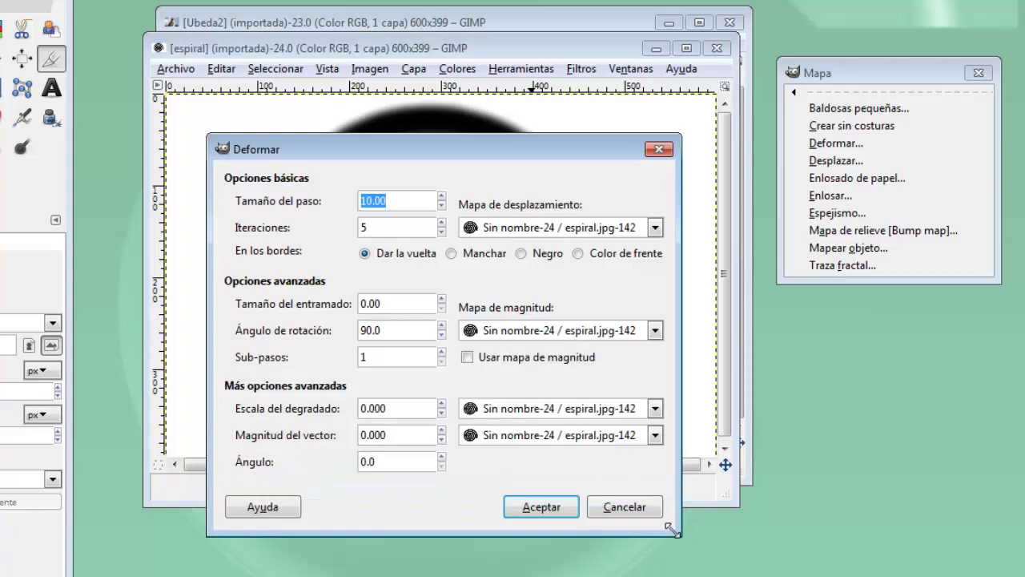
pyautogui.click(541, 506)
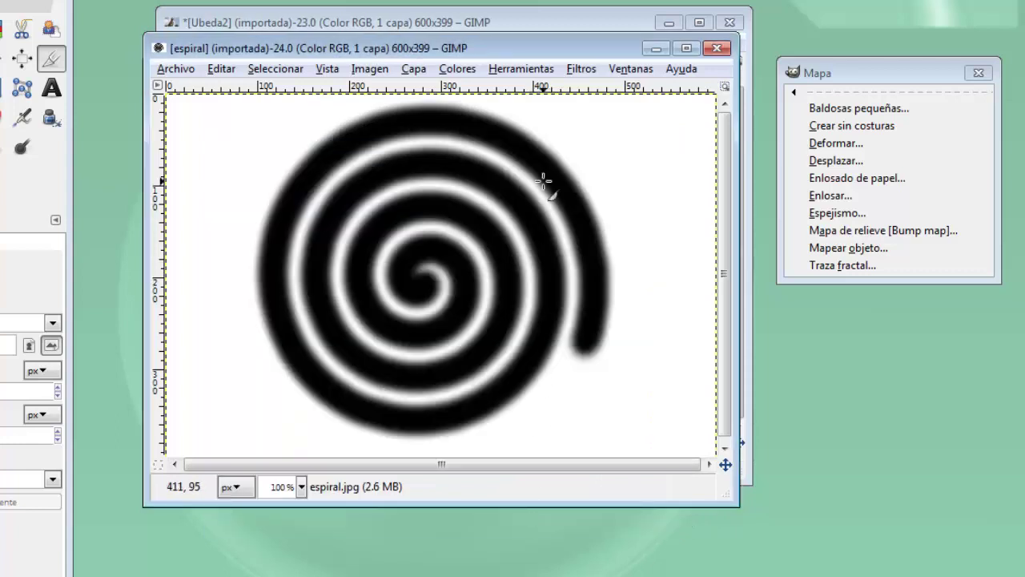
pyautogui.click(561, 9)
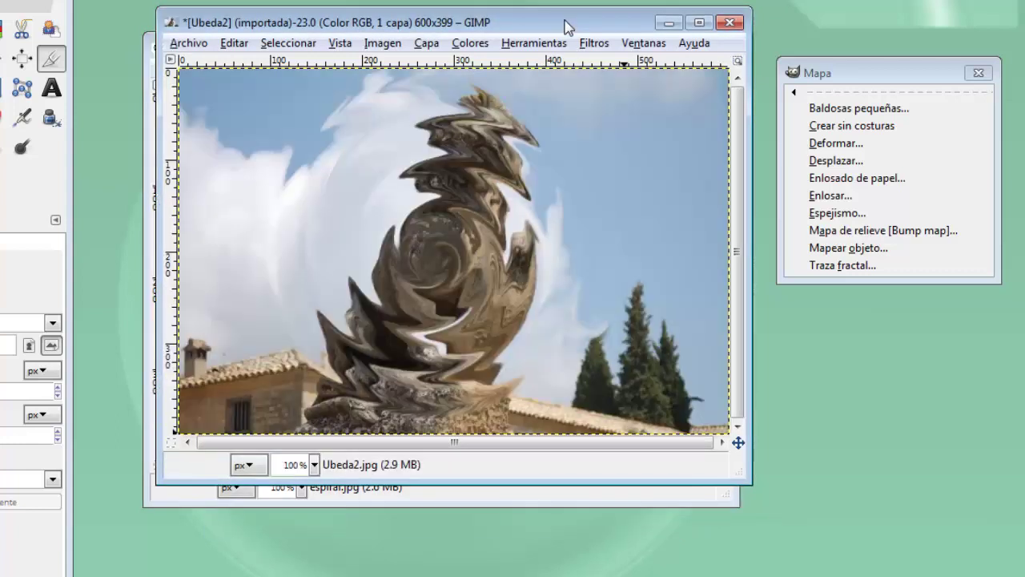
pyautogui.hotkey('ctrl', 'z')
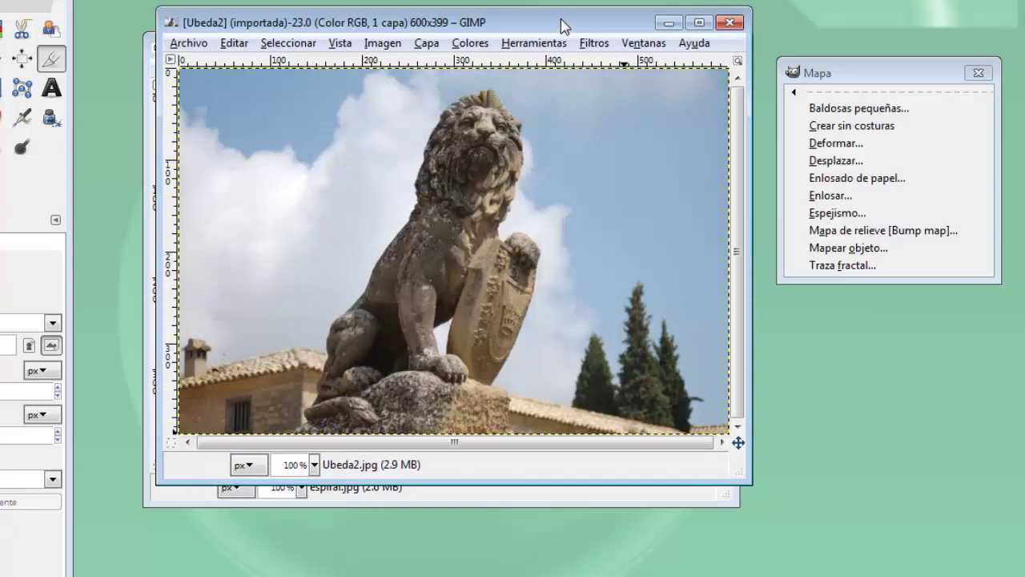
# Displace the lion photo by 20 in X and Y using the spiral map, then undo it.
pyautogui.click(849, 166)
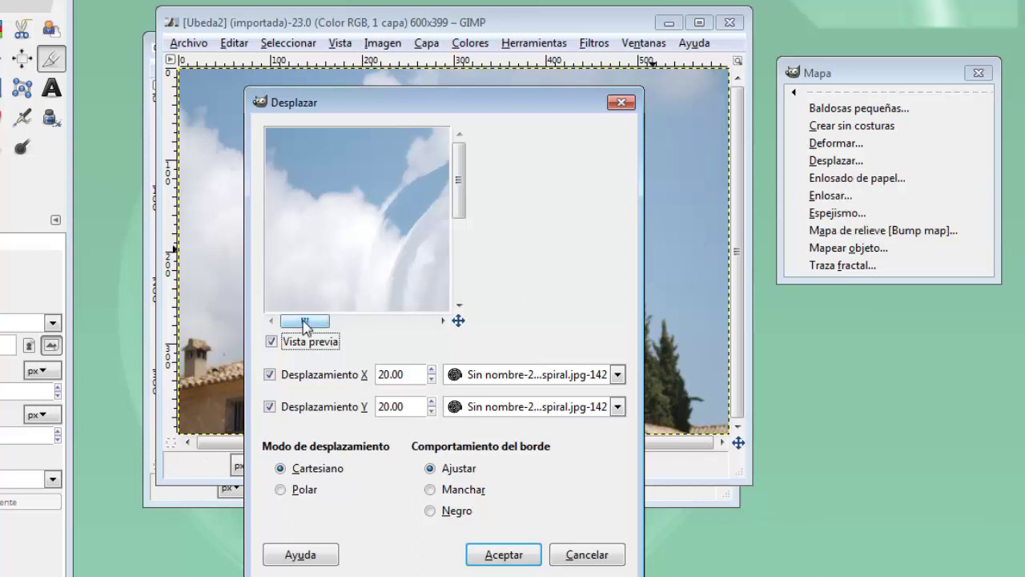
pyautogui.moveTo(305, 323); pyautogui.dragTo(373, 321)
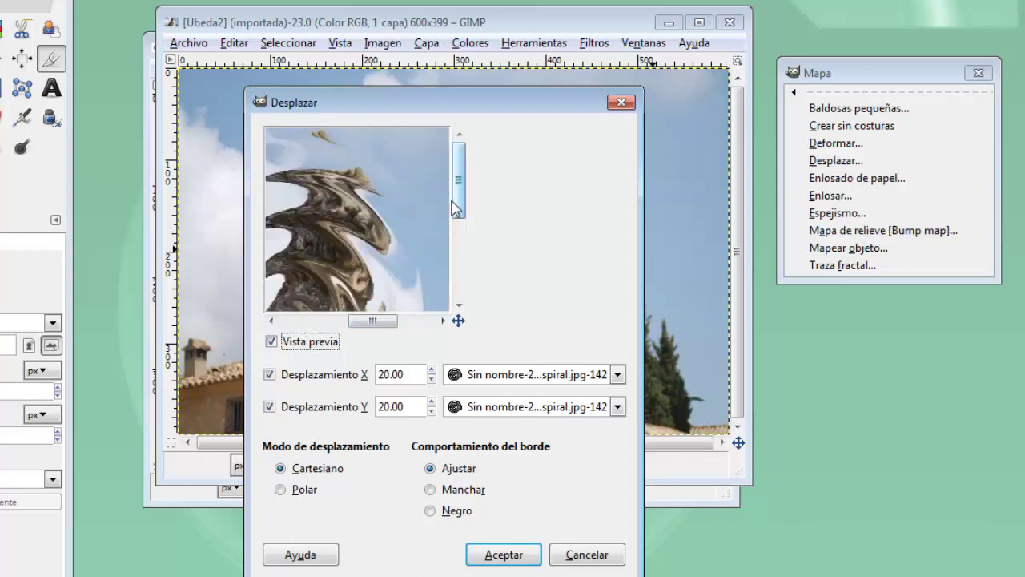
pyautogui.moveTo(455, 208); pyautogui.dragTo(458, 218)
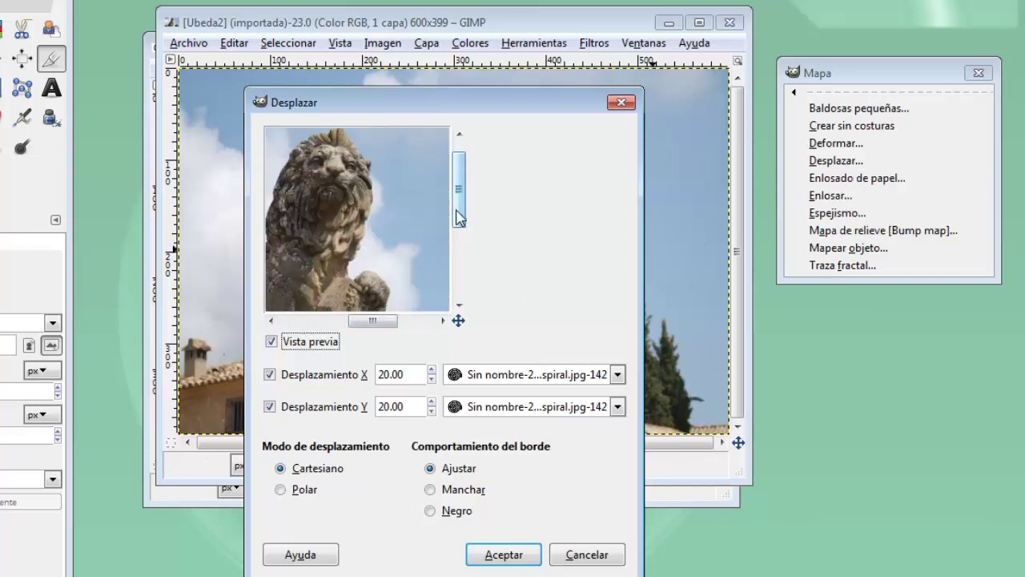
pyautogui.click(495, 556)
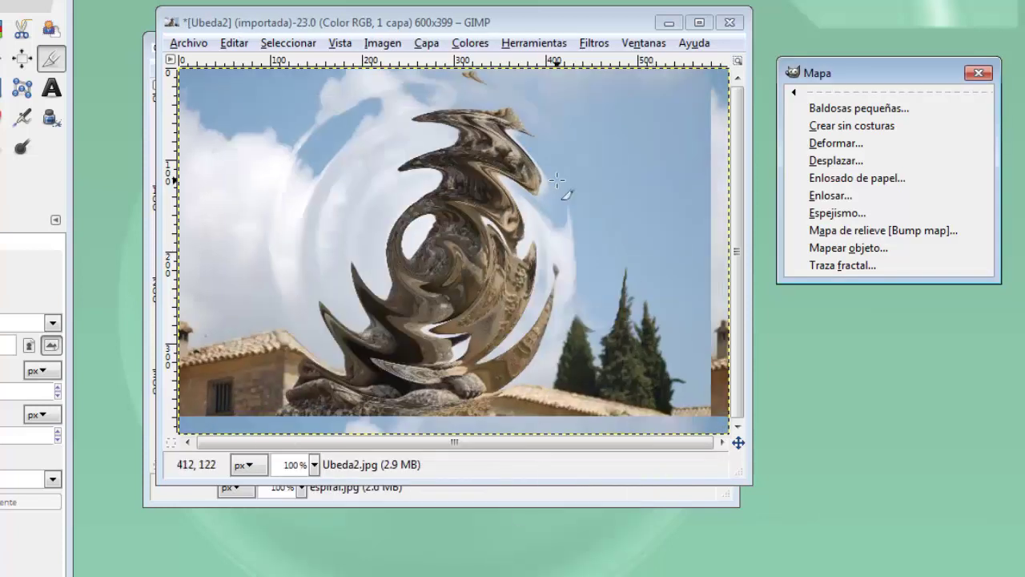
pyautogui.click(526, 30)
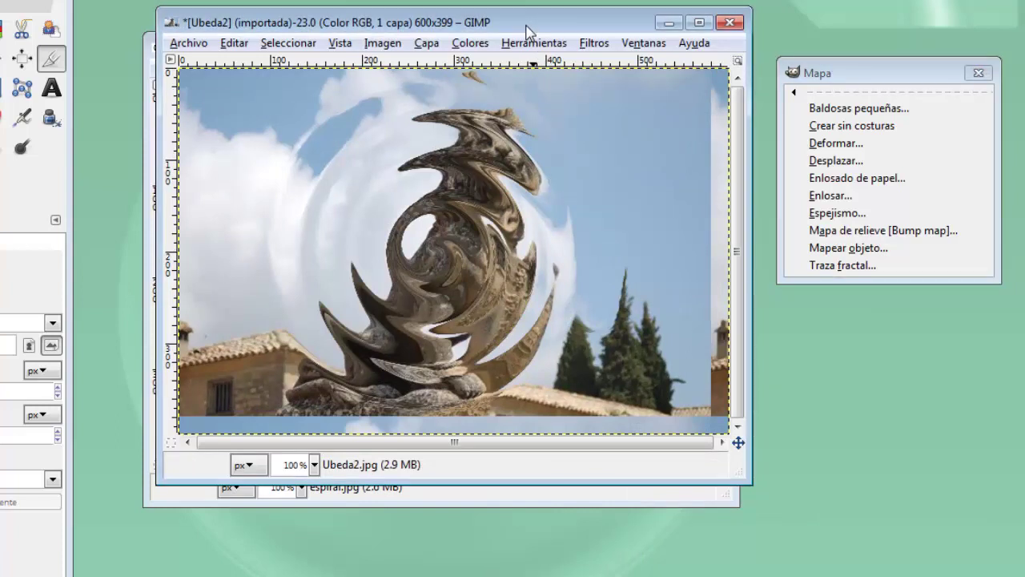
pyautogui.hotkey('ctrl', 'z')
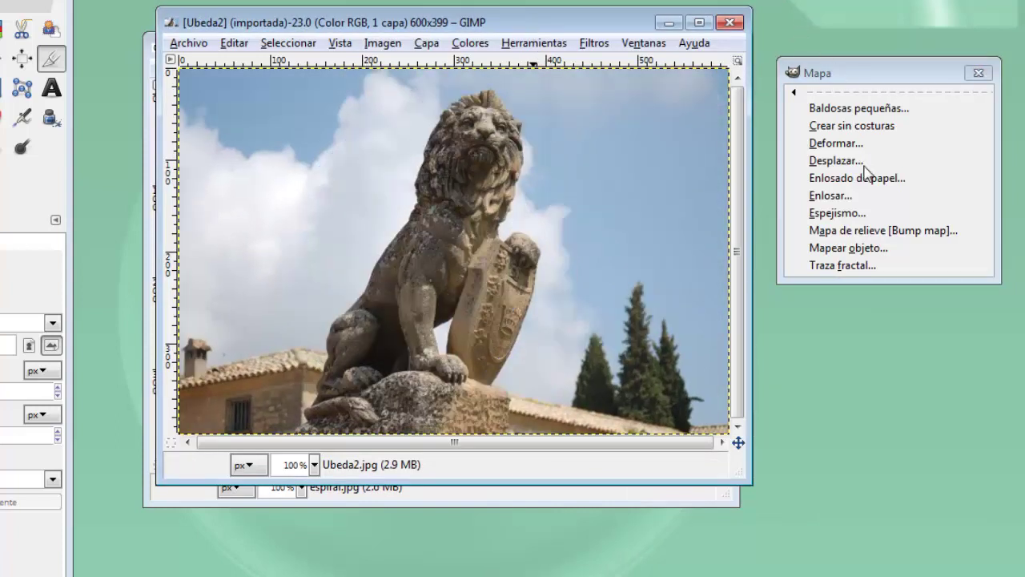
# Apply Enlosado de papel with 16×13 tiles and 25% movement, then undo it.
pyautogui.click(868, 178)
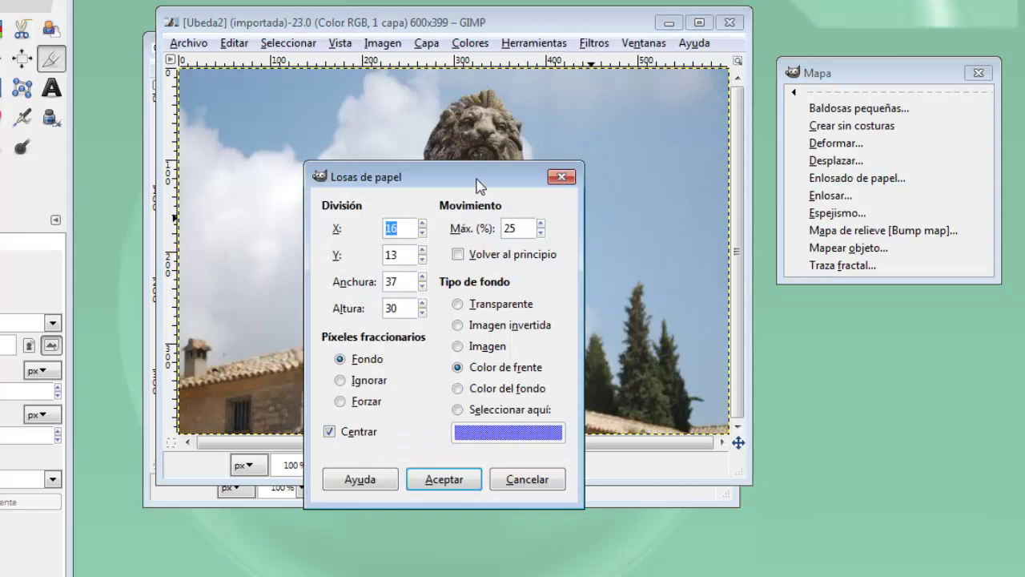
pyautogui.moveTo(476, 178); pyautogui.dragTo(474, 121)
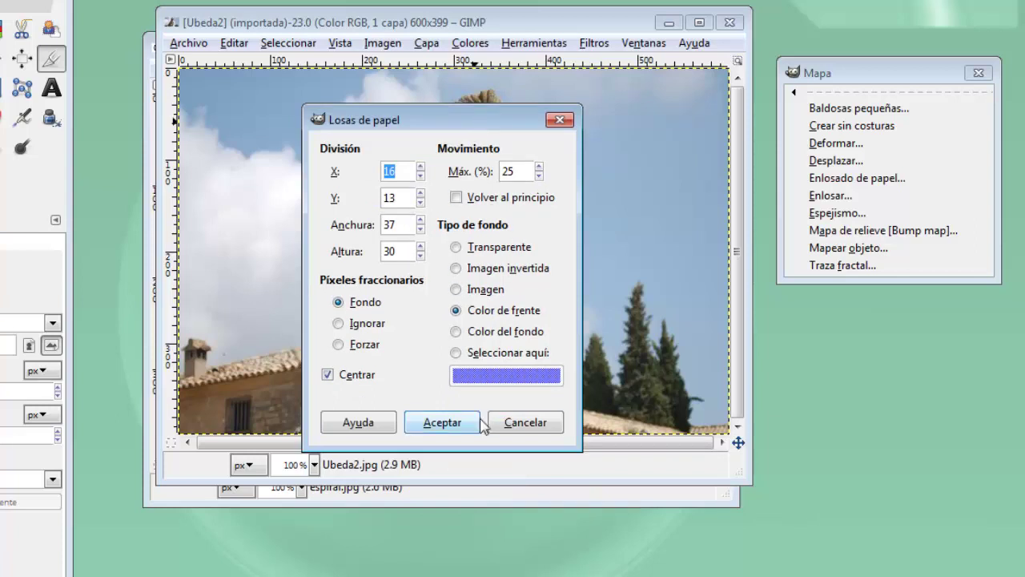
pyautogui.click(440, 421)
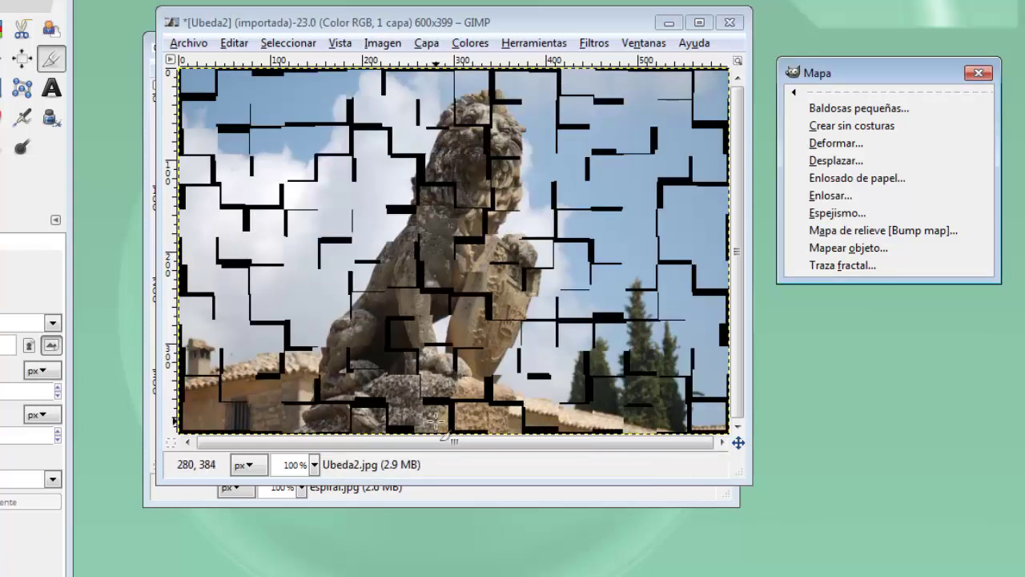
pyautogui.click(566, 28)
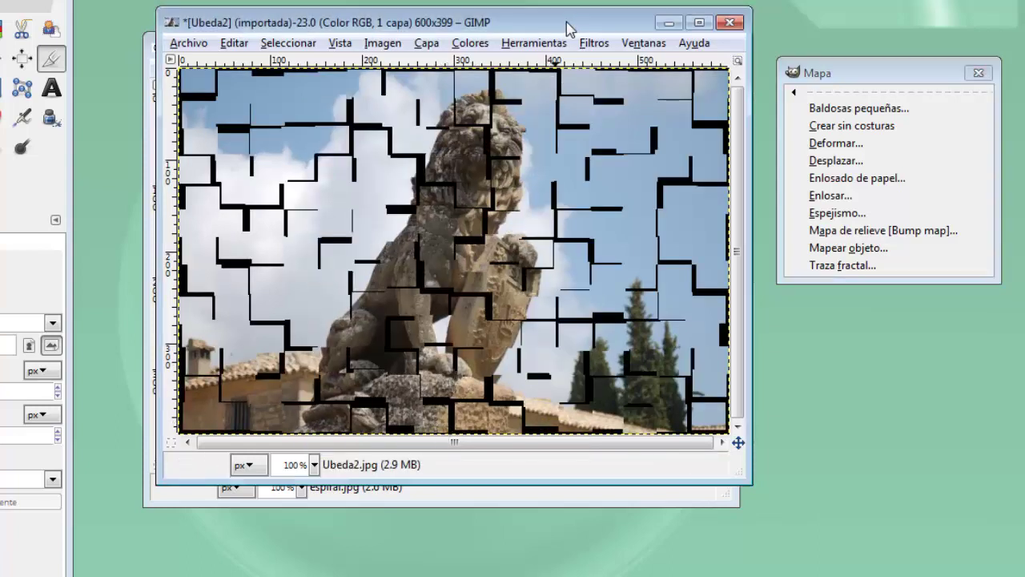
pyautogui.hotkey('ctrl', 'z')
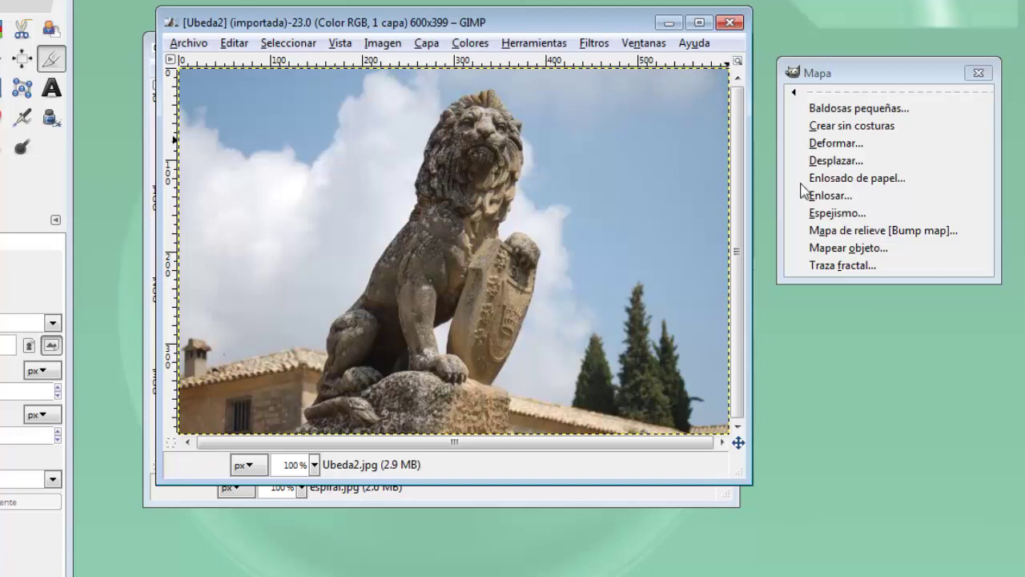
pyautogui.click(829, 200)
# Use Enlosar to create a new 1200-pixel-wide image tiling the lion photo.
pyautogui.click(830, 197)
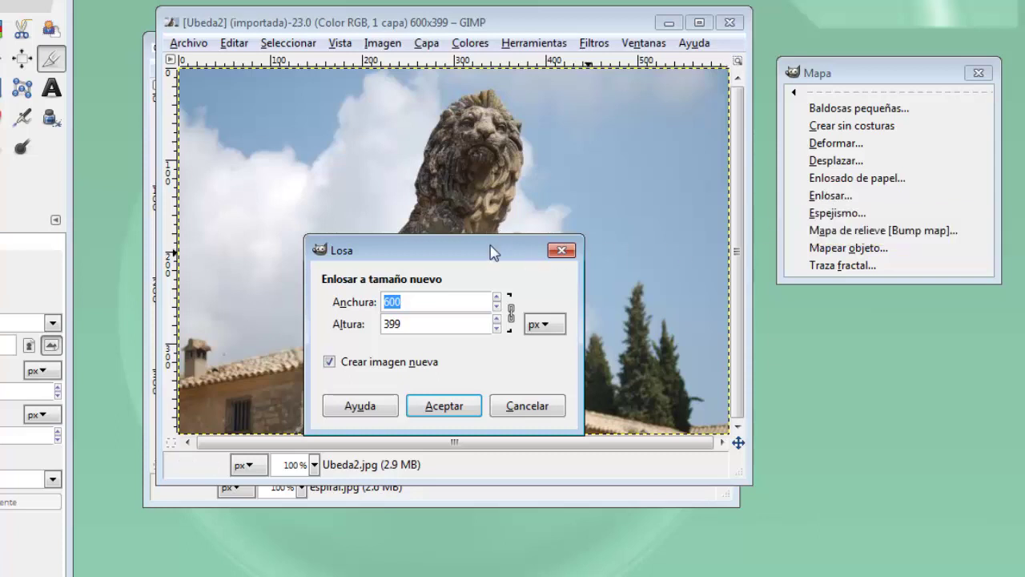
pyautogui.moveTo(493, 252); pyautogui.dragTo(506, 176)
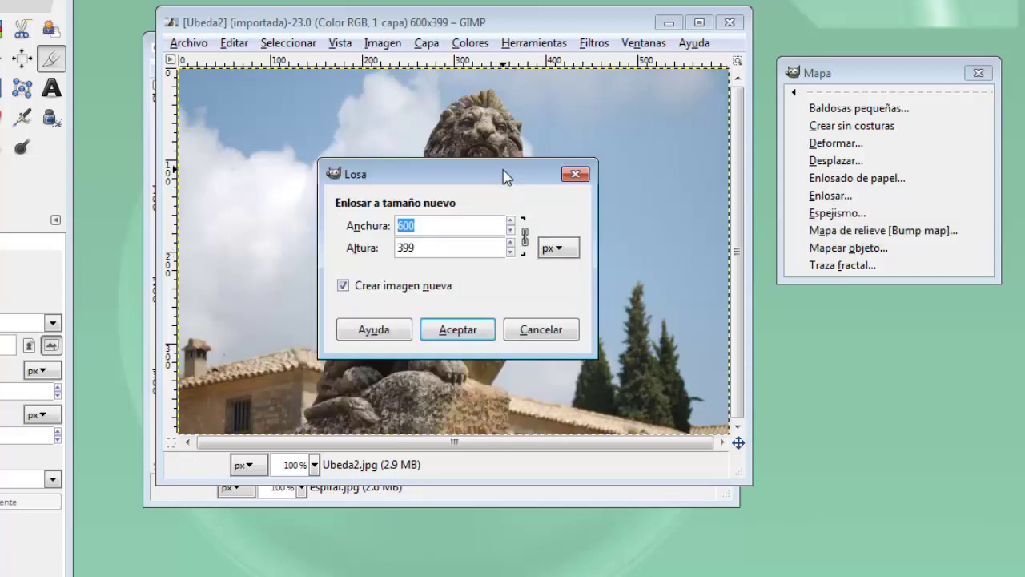
pyautogui.write('1200')
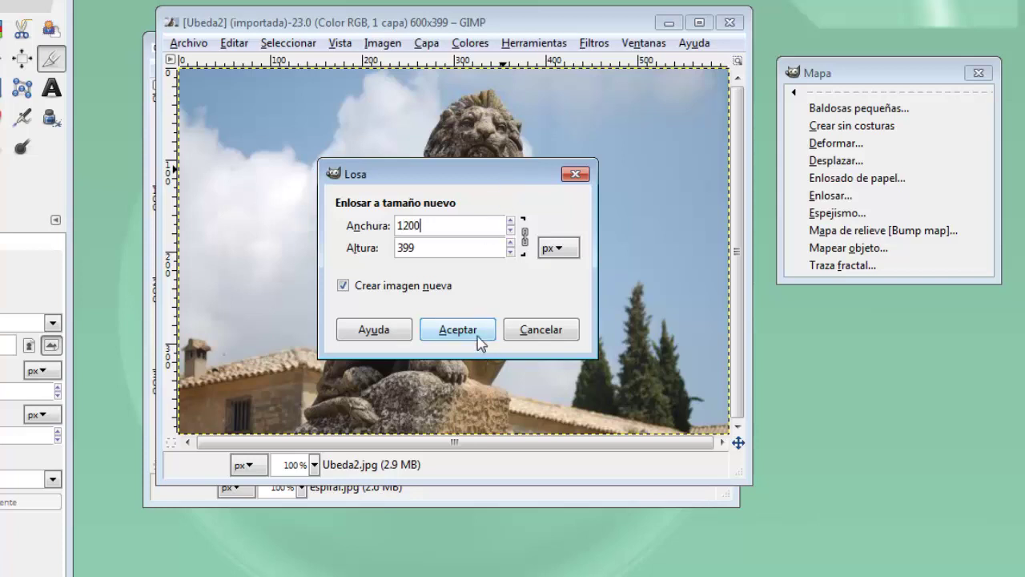
pyautogui.click(479, 340)
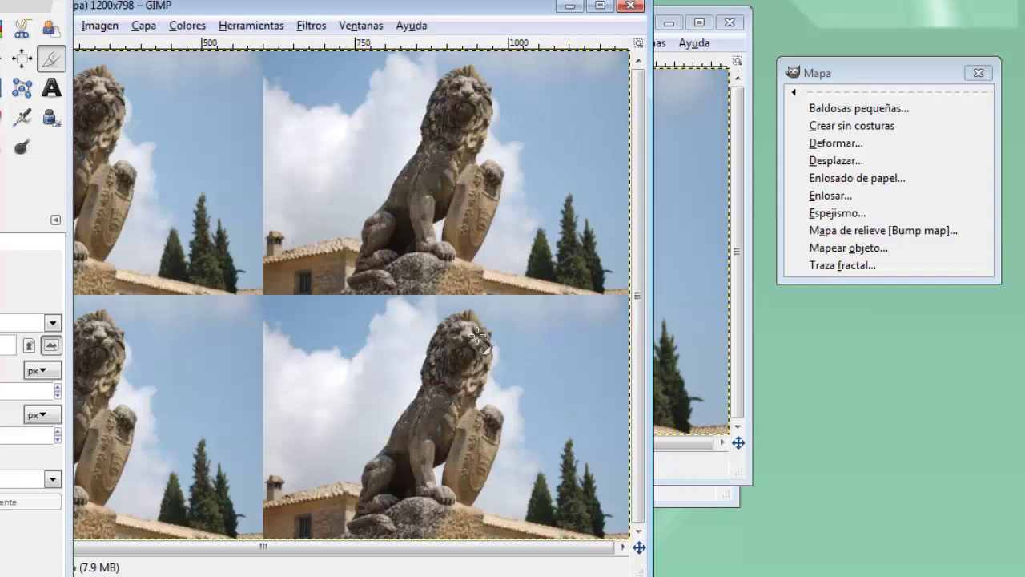
# Close the tiled 1200×798 image, discarding its changes.
pyautogui.moveTo(448, 8); pyautogui.dragTo(604, 8)
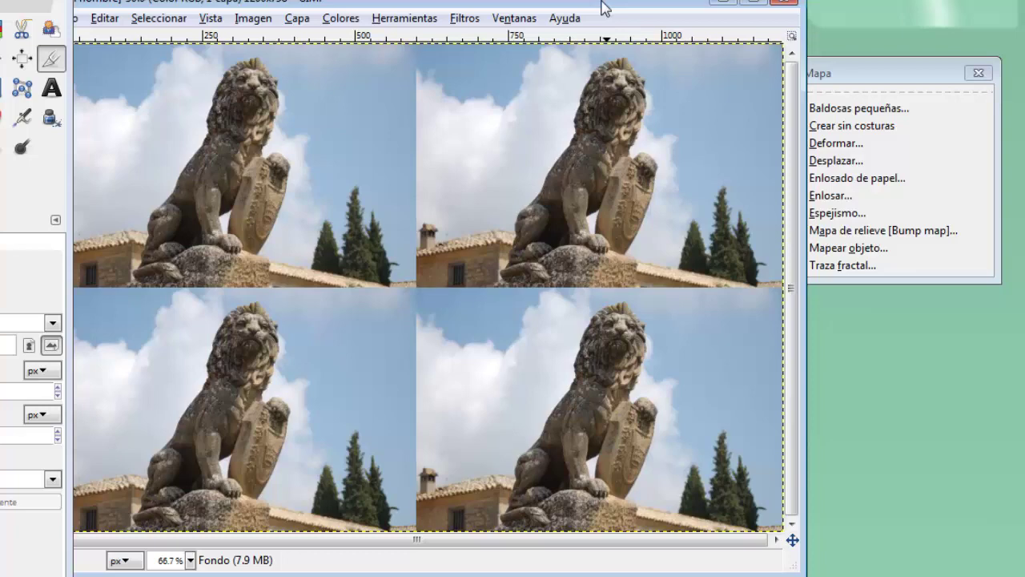
pyautogui.click(783, 3)
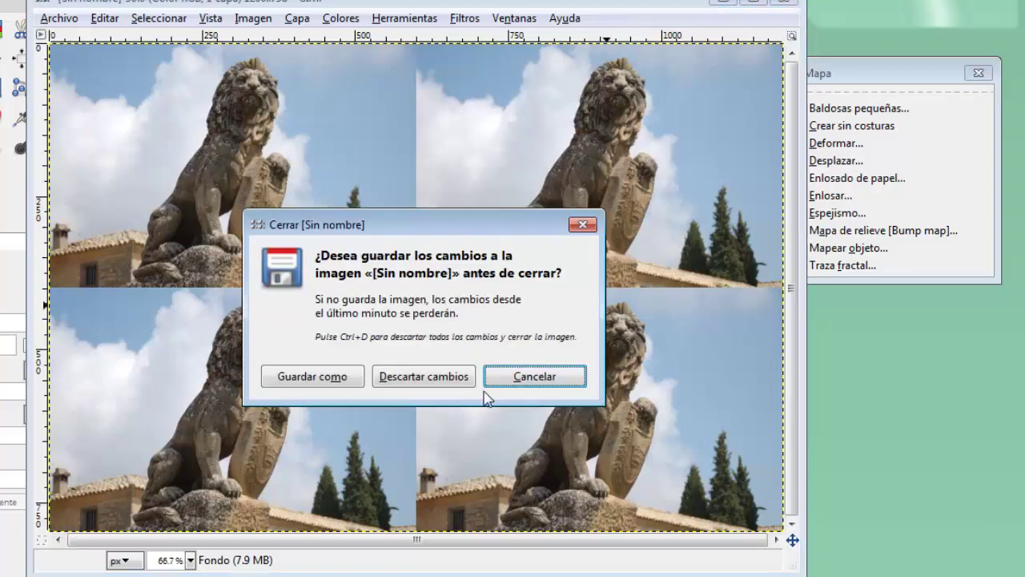
pyautogui.click(440, 379)
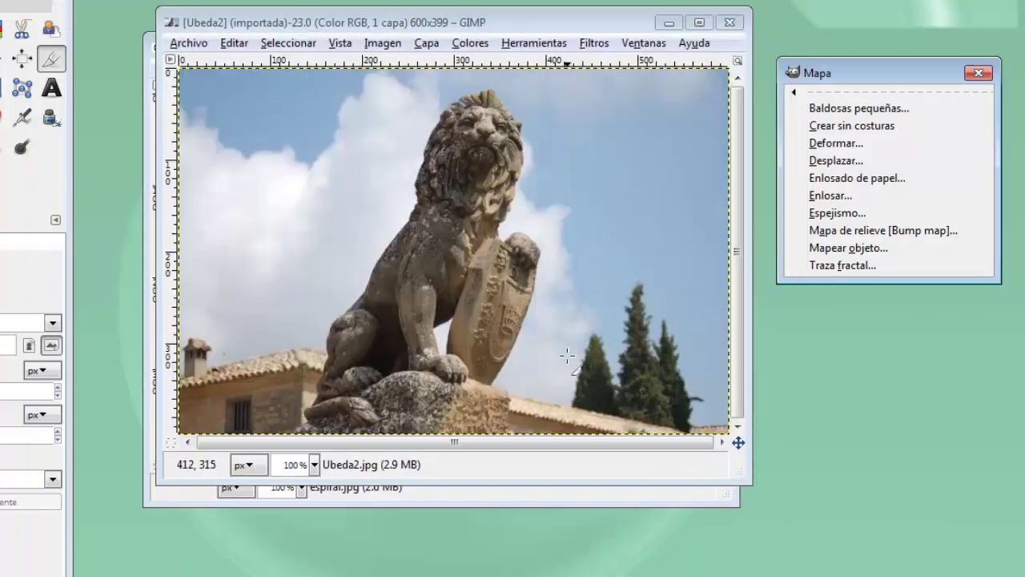
# Apply Espejismo with 8 divisions in Modo 1 to the lion photo, then undo it.
pyautogui.click(580, 27)
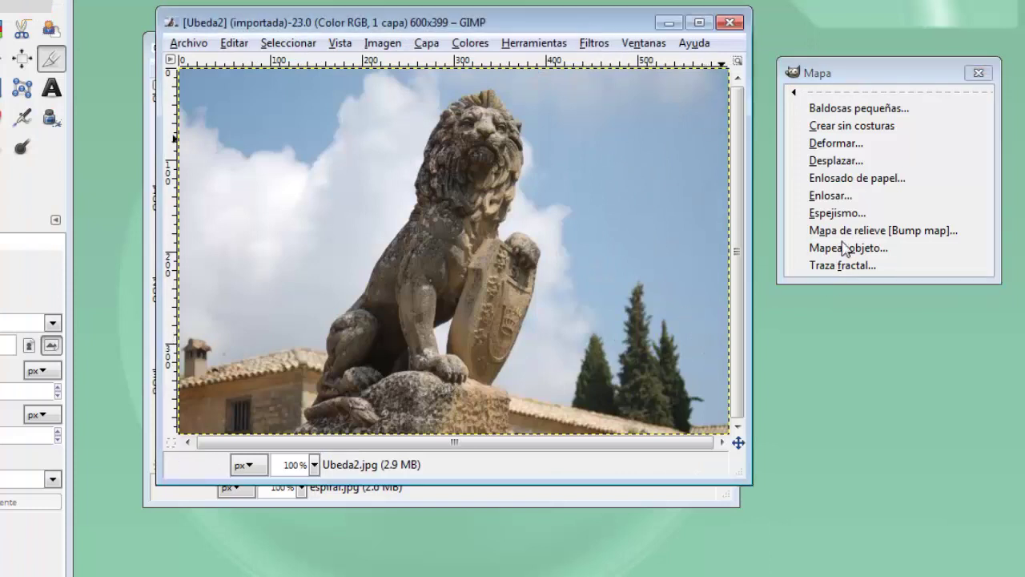
pyautogui.click(837, 213)
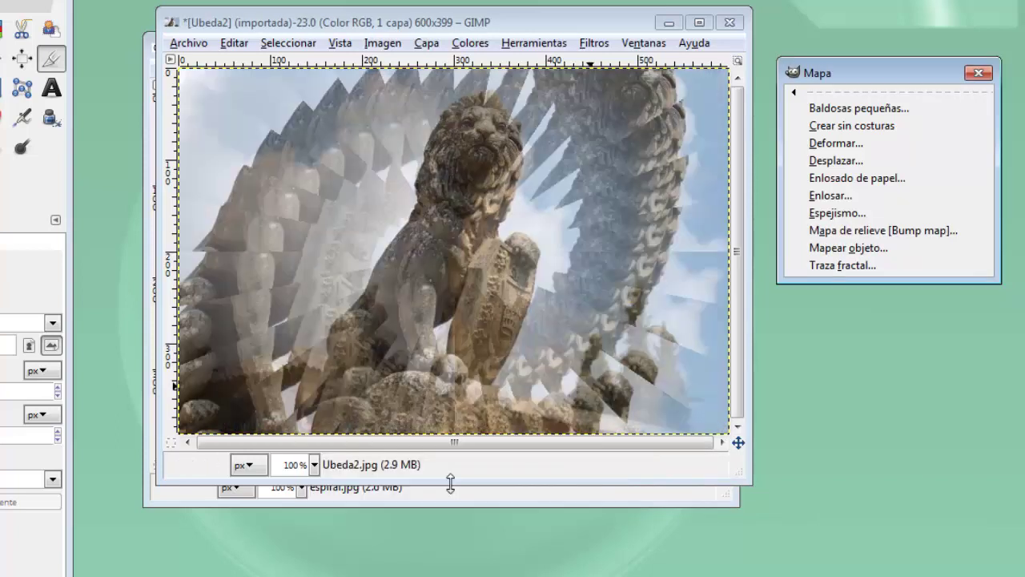
pyautogui.click(516, 24)
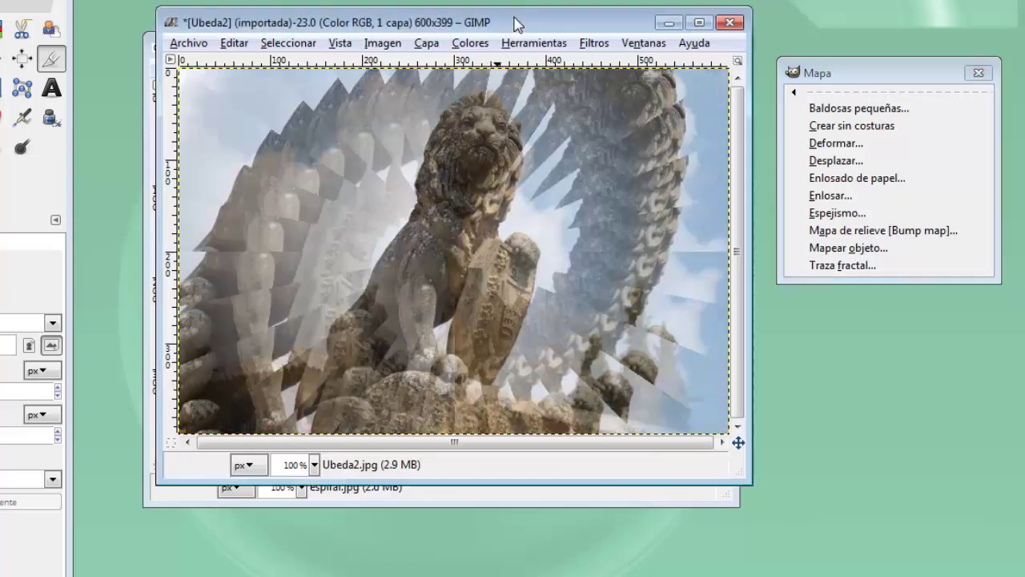
pyautogui.hotkey('ctrl', 'z')
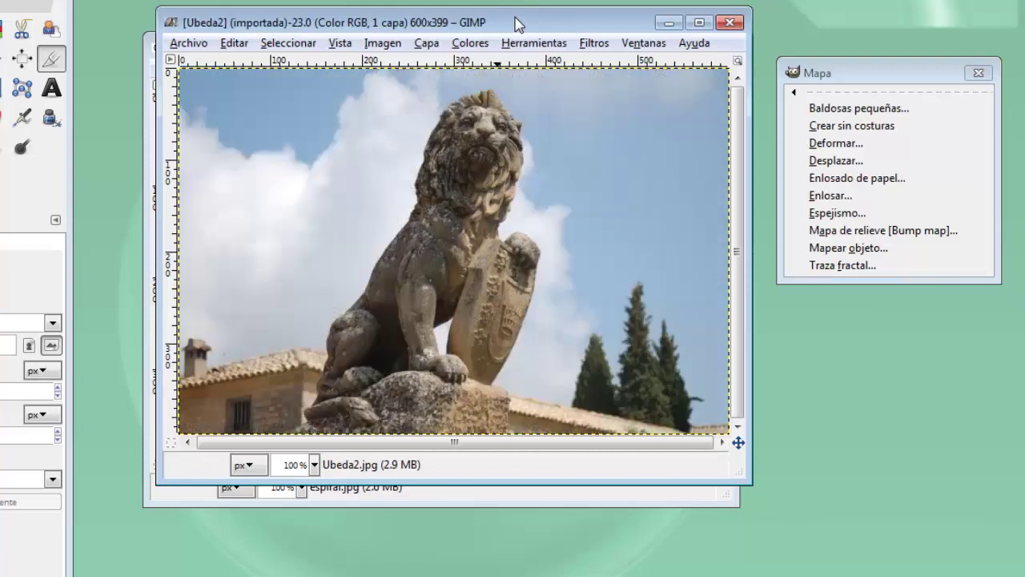
pyautogui.click(863, 232)
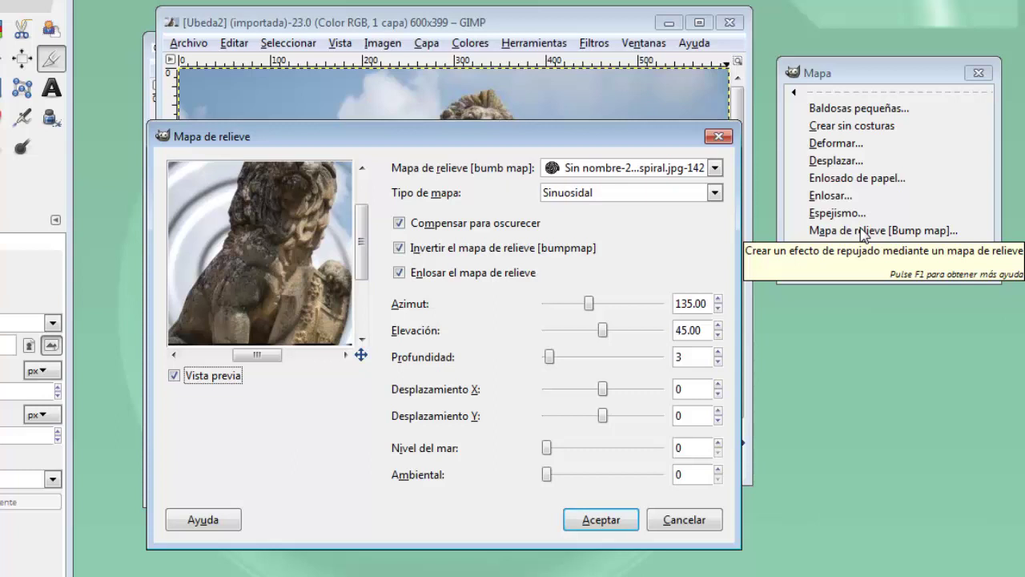
pyautogui.click(596, 519)
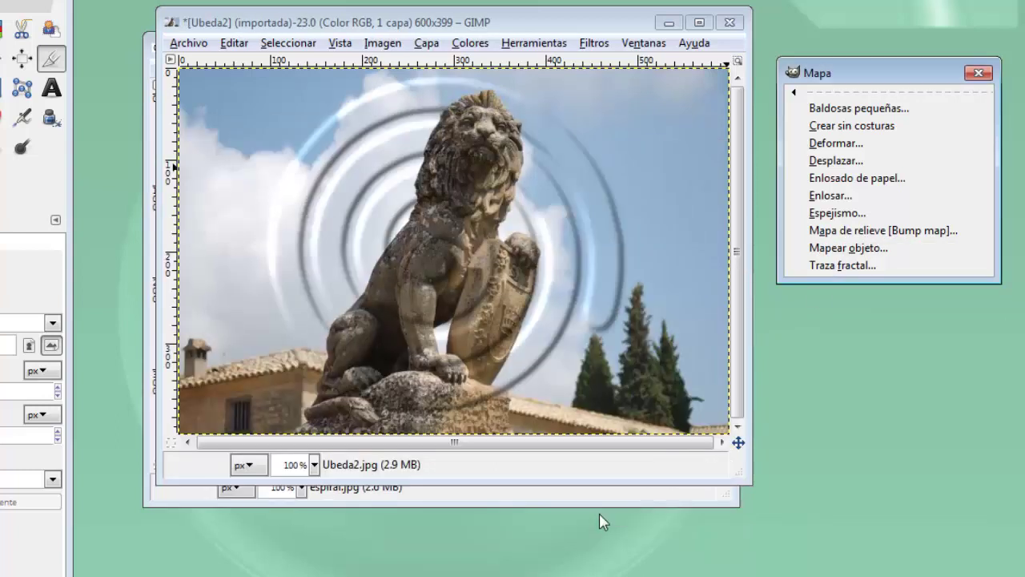
pyautogui.click(603, 22)
pyautogui.hotkey('ctrl', 'z')
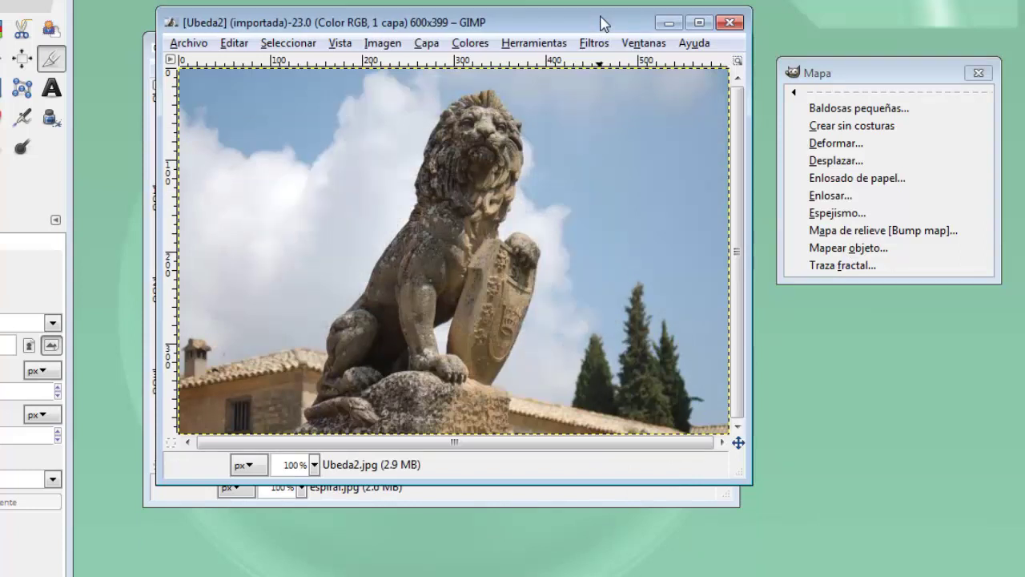
# In Mapear objeto, preview the lion photo mapped onto a Plano and then an Esfera.
pyautogui.click(815, 250)
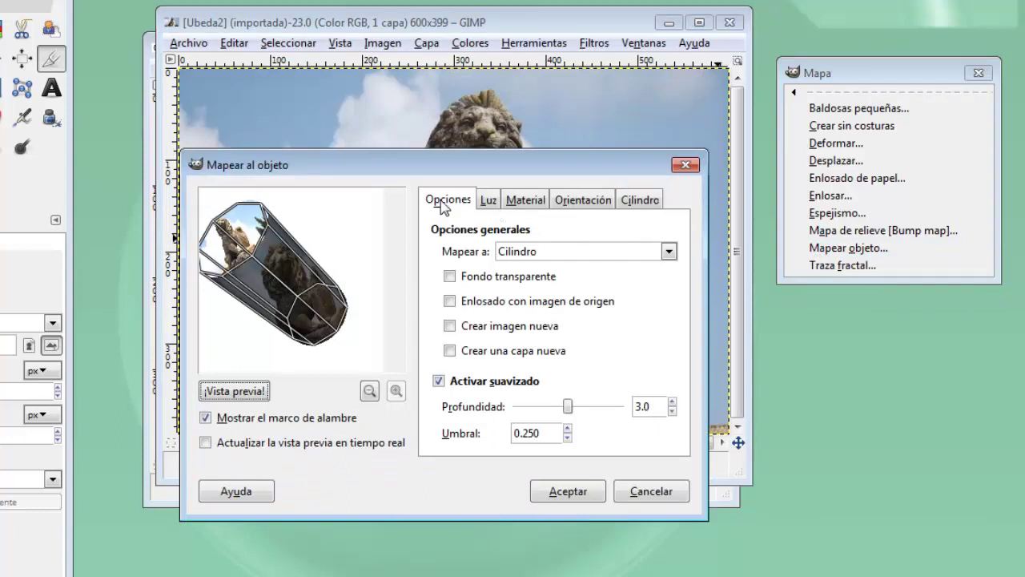
pyautogui.click(531, 253)
pyautogui.click(531, 272)
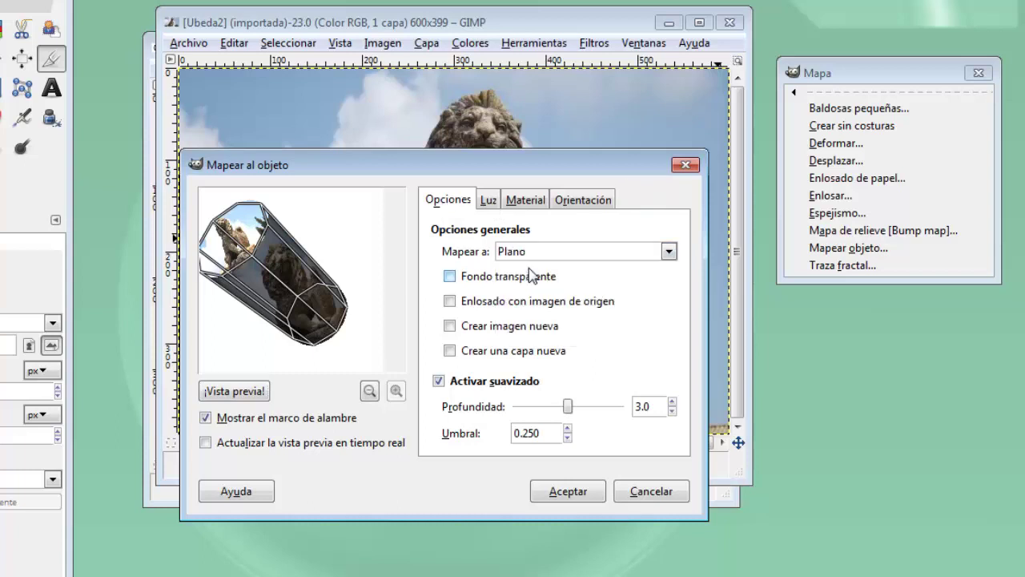
pyautogui.click(236, 393)
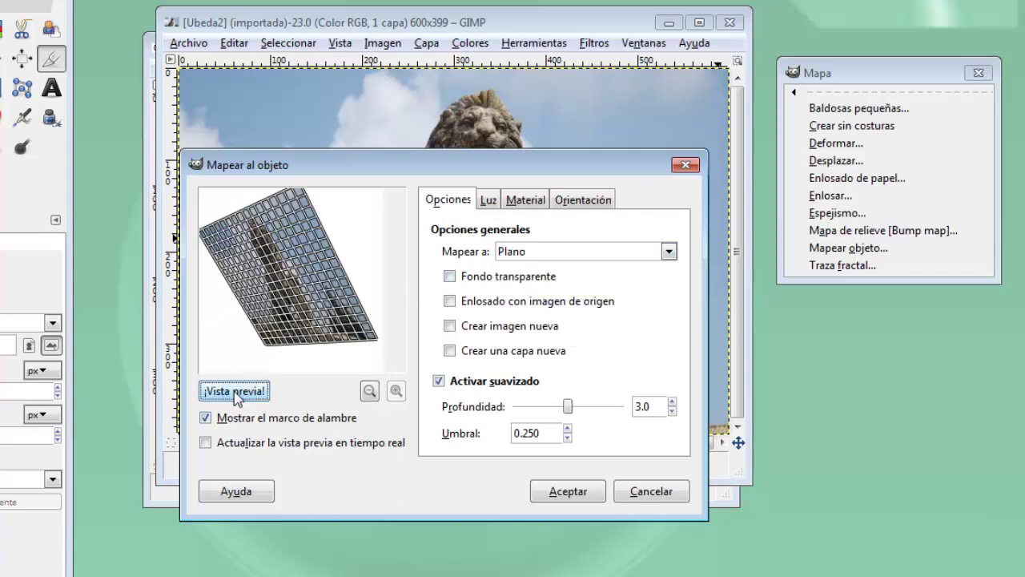
pyautogui.click(573, 255)
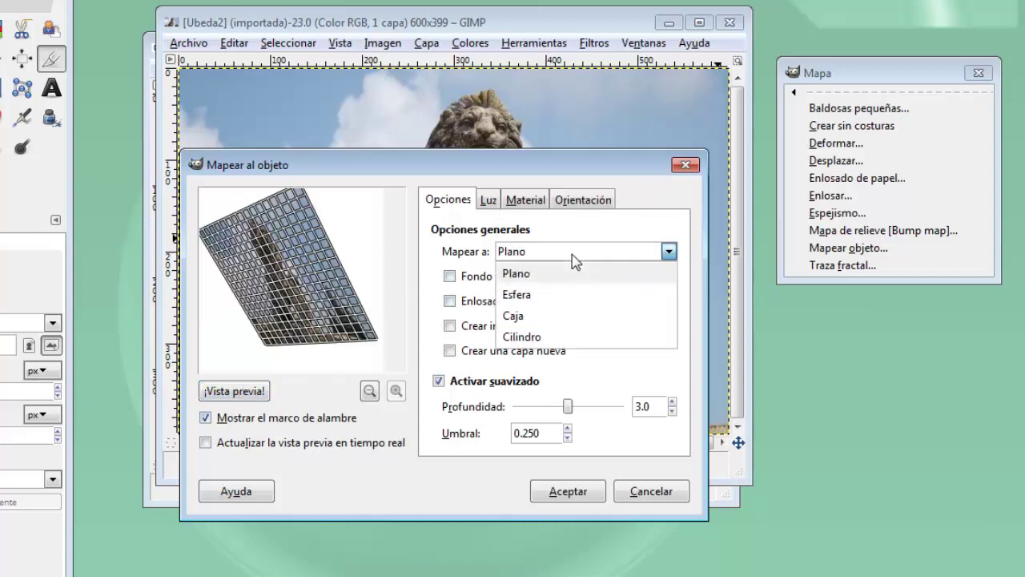
pyautogui.click(556, 295)
pyautogui.click(237, 393)
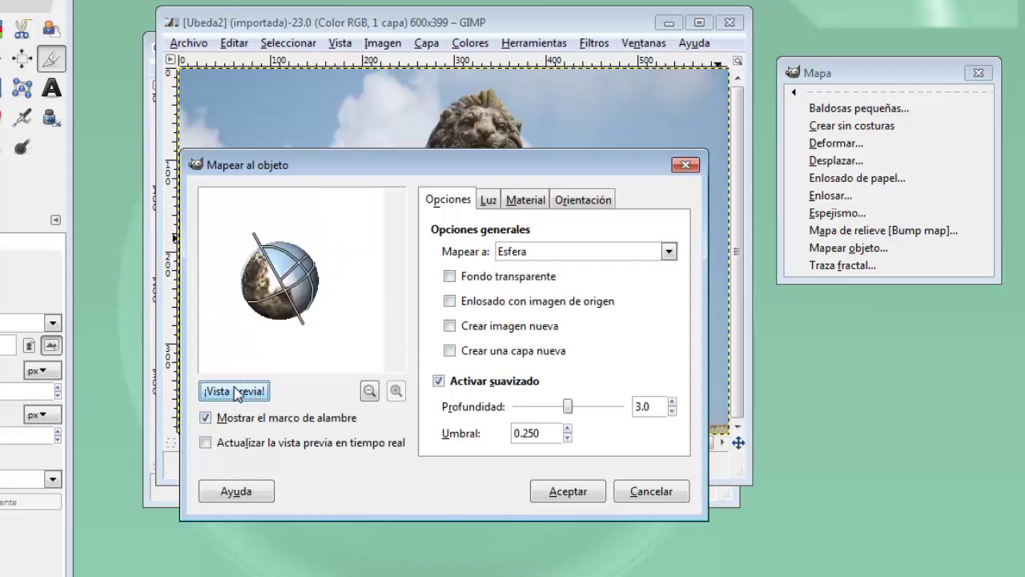
# Preview the Caja mapping, then settle on Cilindro and preview it.
pyautogui.click(573, 255)
pyautogui.click(524, 317)
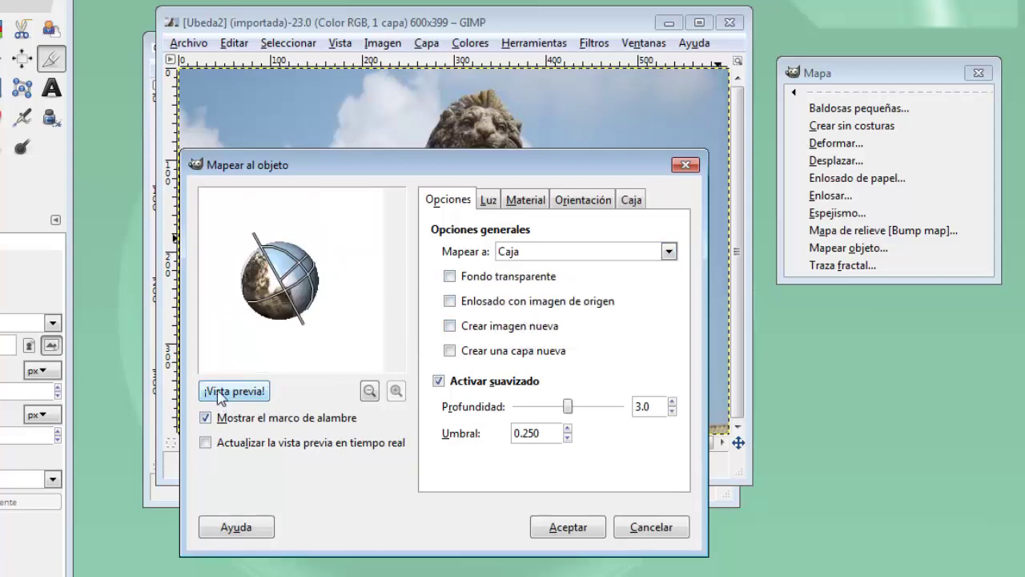
pyautogui.click(220, 393)
pyautogui.click(594, 254)
pyautogui.click(544, 334)
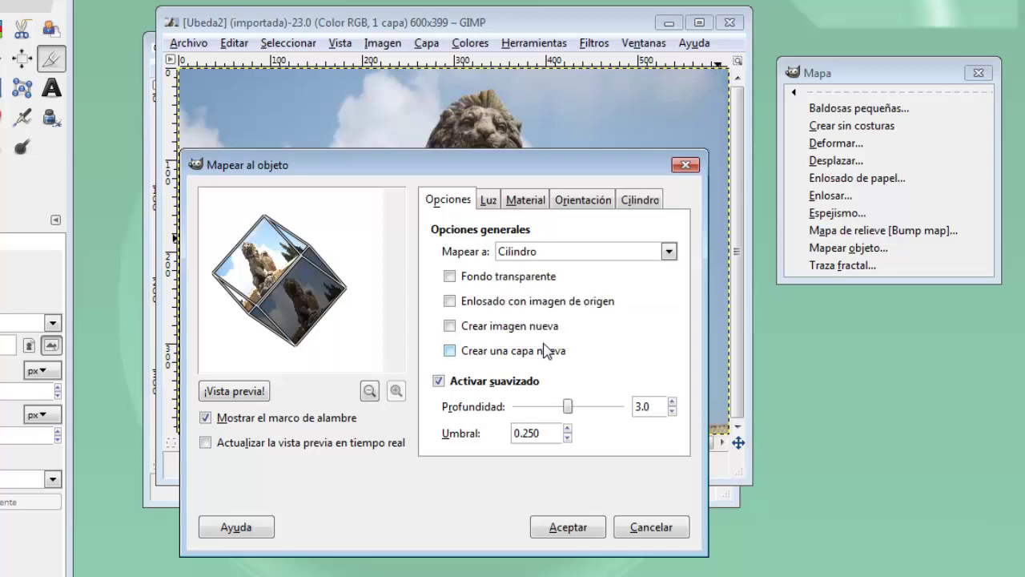
pyautogui.click(251, 391)
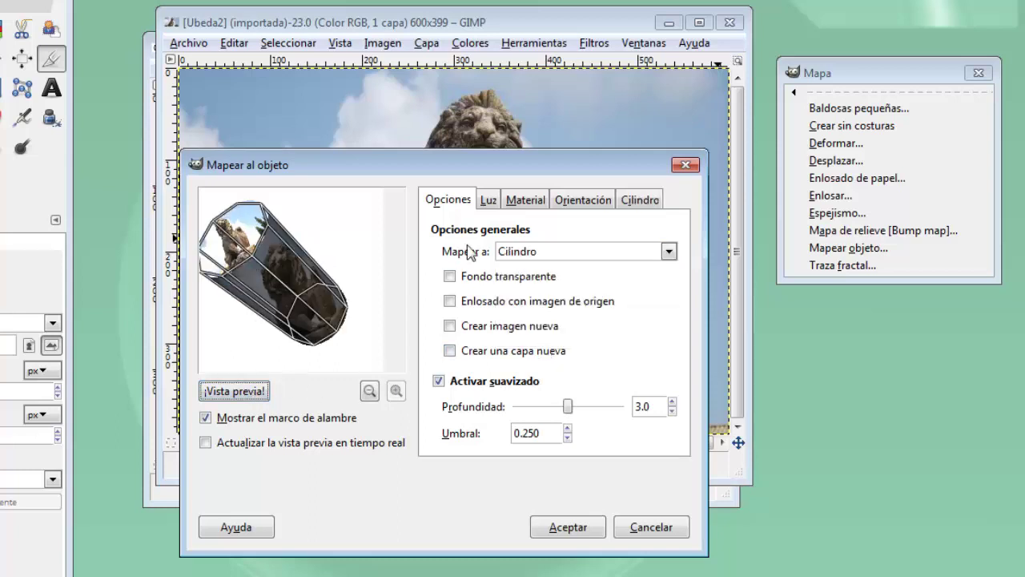
pyautogui.click(490, 202)
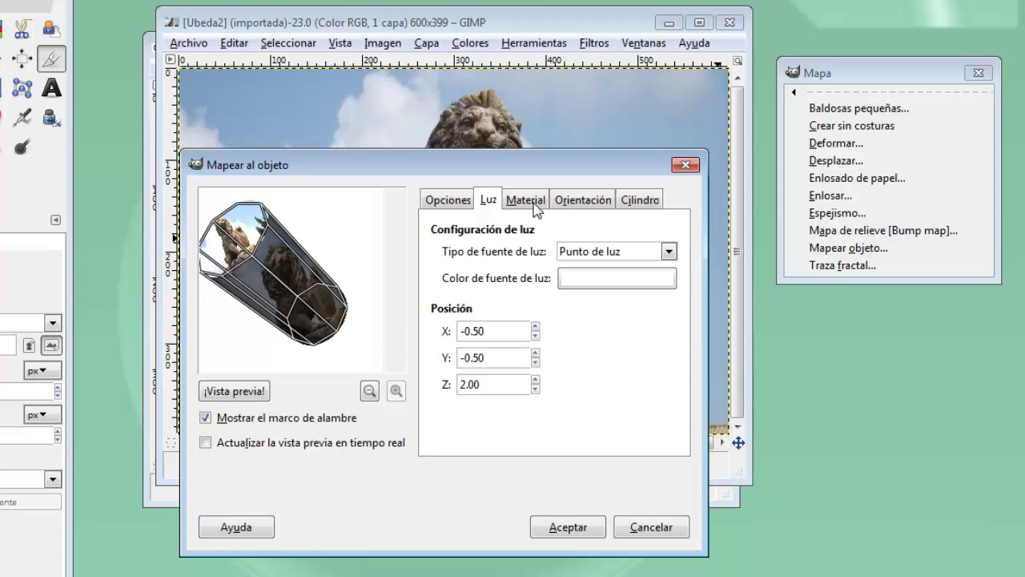
# Set the cylinder to rotation X -61.6, position X 0.48026 and Z -0.05263, and apply.
pyautogui.click(536, 209)
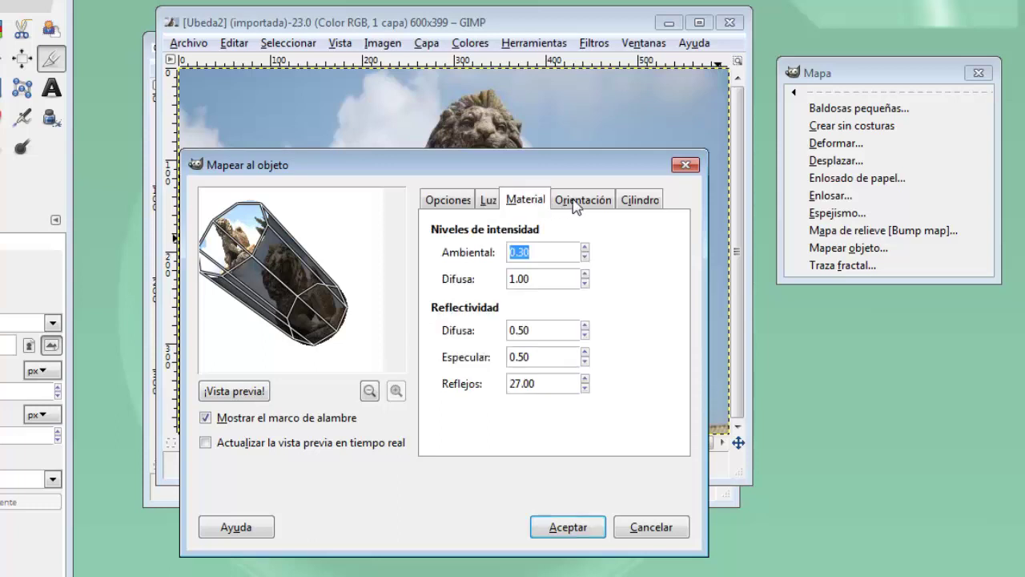
pyautogui.click(573, 202)
pyautogui.moveTo(545, 358)
pyautogui.mouseDown()
pyautogui.moveTo(520, 398)
pyautogui.moveTo(544, 383)
pyautogui.moveTo(530, 410)
pyautogui.mouseUp()
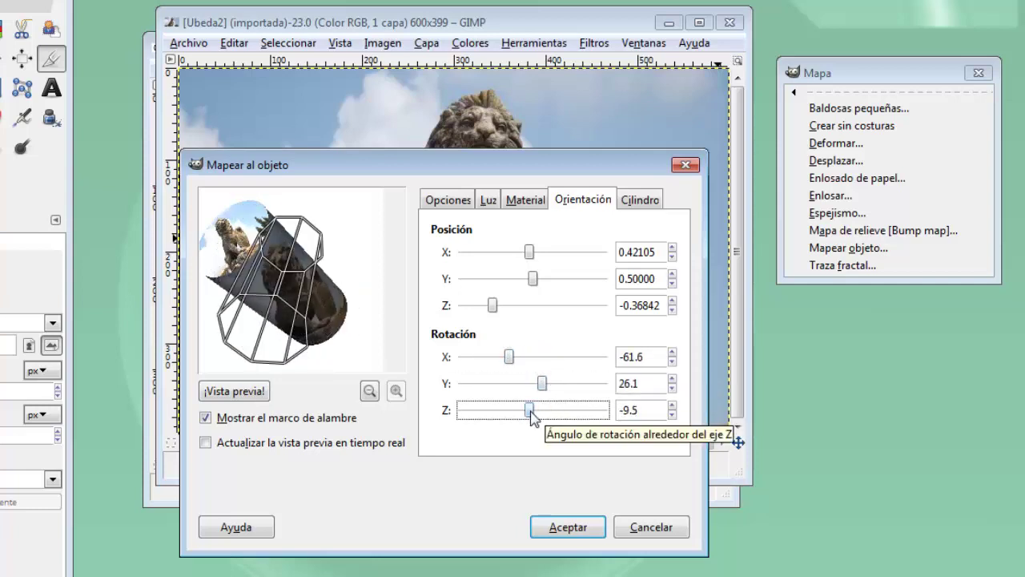
pyautogui.moveTo(528, 251)
pyautogui.mouseDown()
pyautogui.moveTo(508, 251)
pyautogui.moveTo(532, 252)
pyautogui.mouseUp()
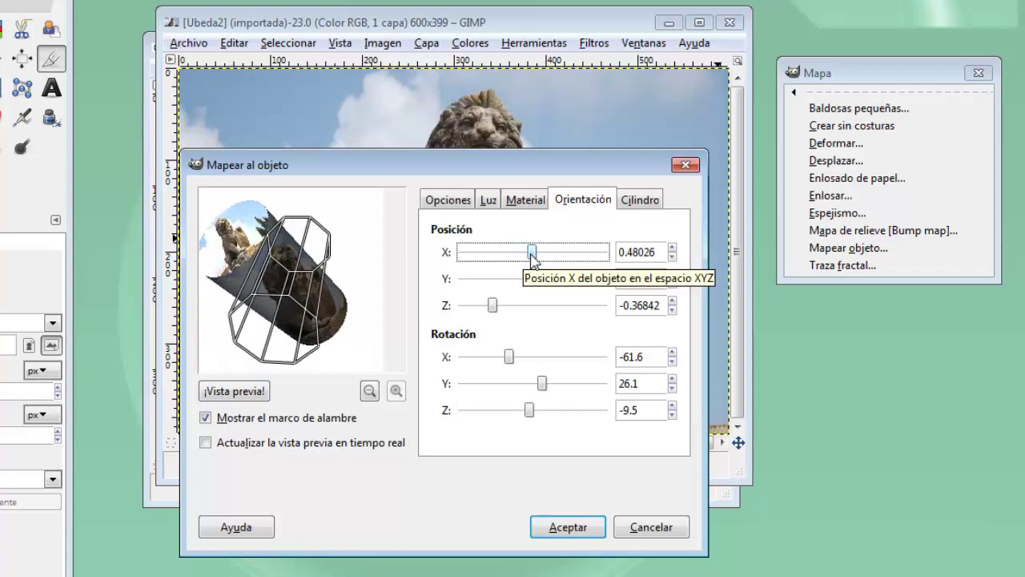
pyautogui.moveTo(493, 305); pyautogui.dragTo(507, 305)
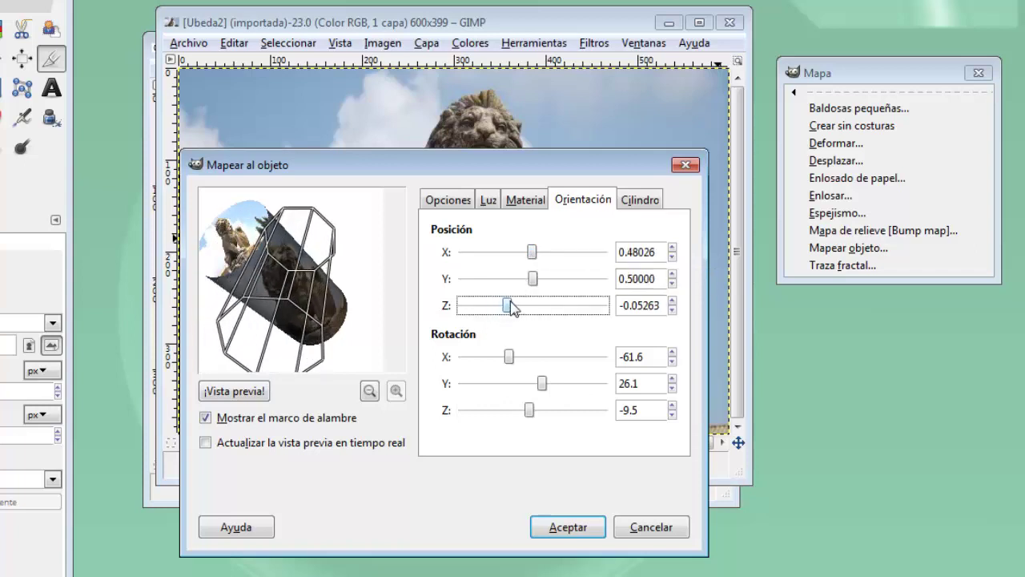
pyautogui.click(550, 527)
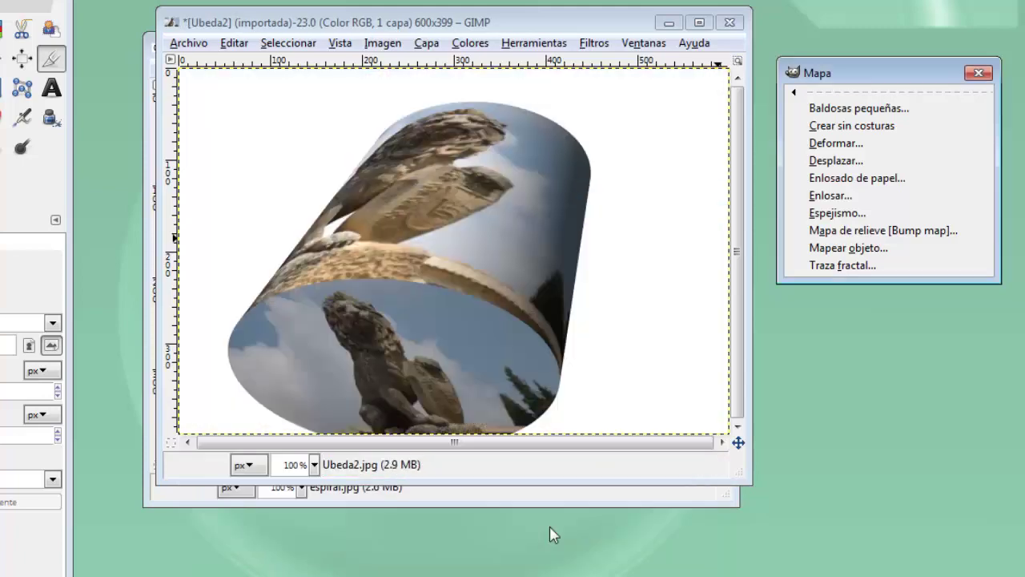
pyautogui.click(504, 24)
# Undo the cylinder mapping and apply Traza fractal with default Ajustar Mandelbrot settings.
pyautogui.hotkey('ctrl', 'z')
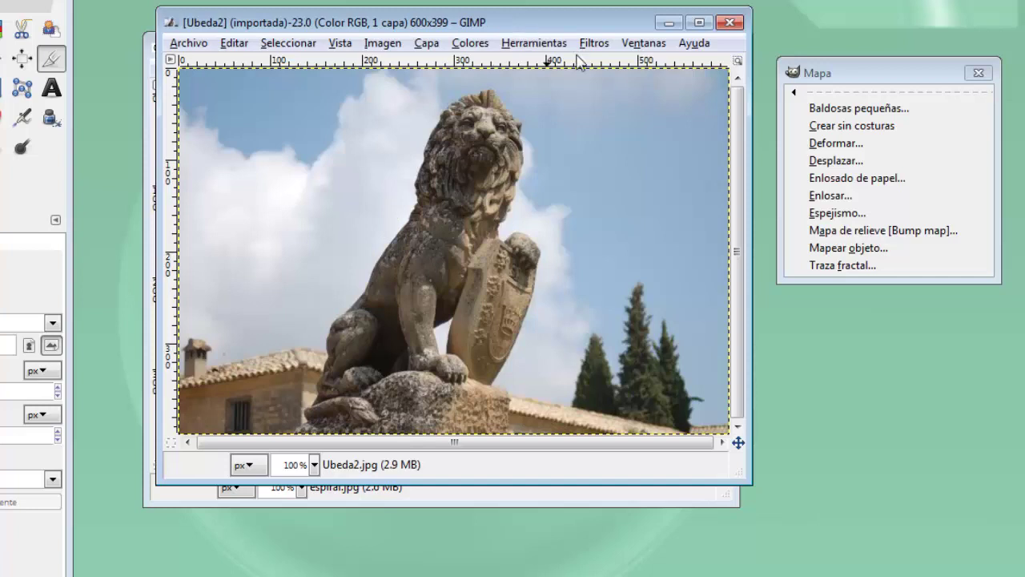
pyautogui.click(842, 265)
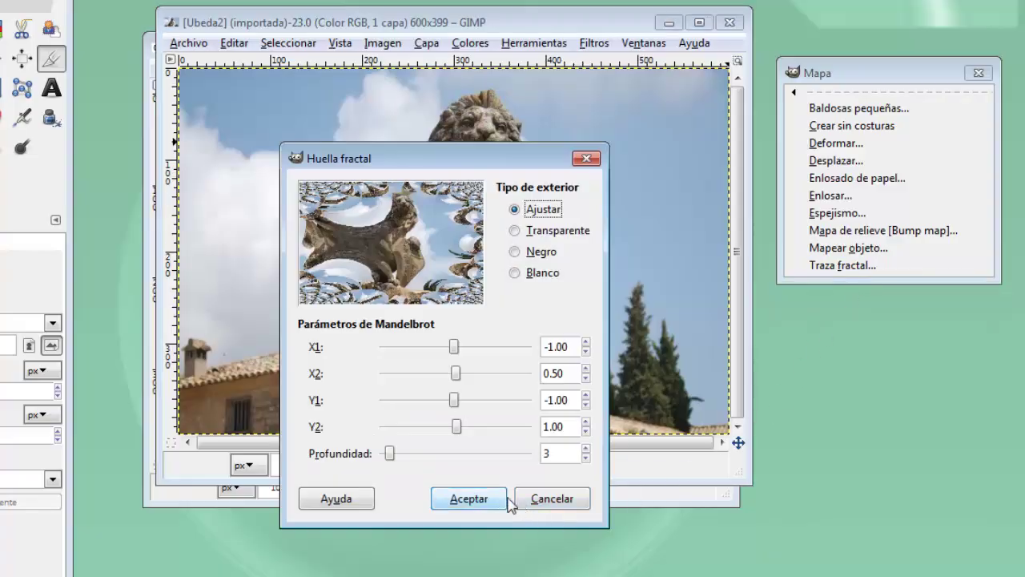
pyautogui.click(481, 498)
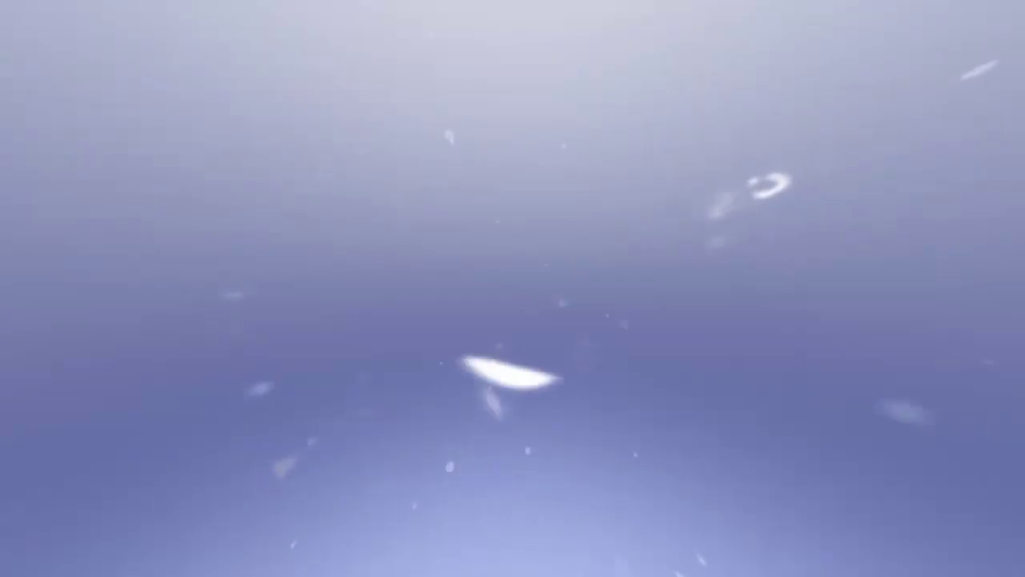